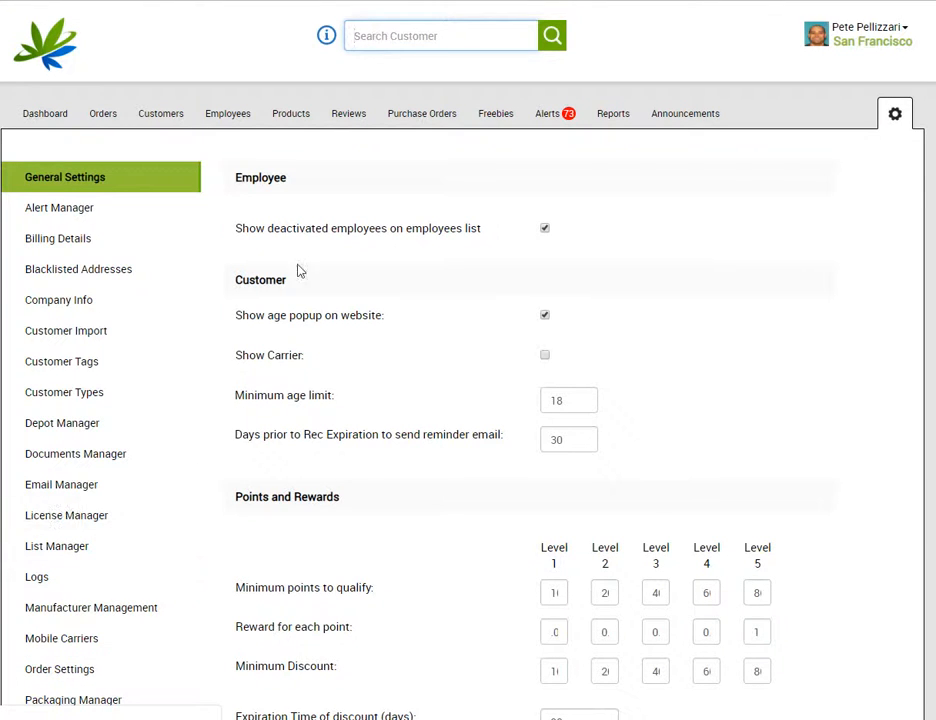
Add a new role named Role12 in the Role Manager settings.
{"action": "scroll", "coordinate": [145, 463], "scroll_direction": "down", "scroll_amount": 4}
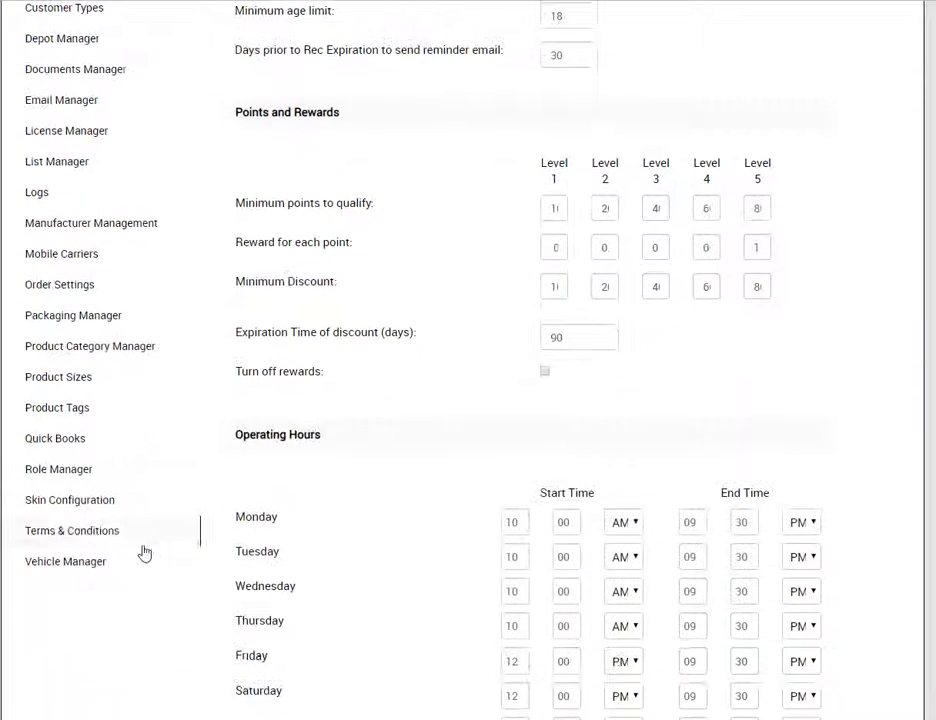
{"action": "left_click", "coordinate": [60, 470]}
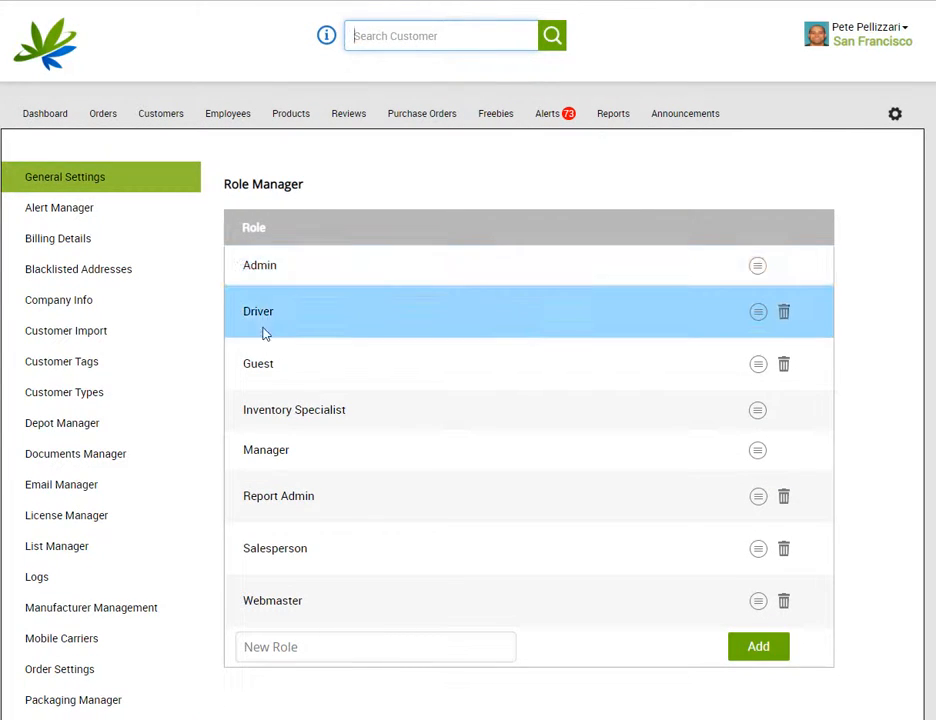
{"action": "left_click", "coordinate": [319, 648]}
{"action": "type", "text": "Rol"}
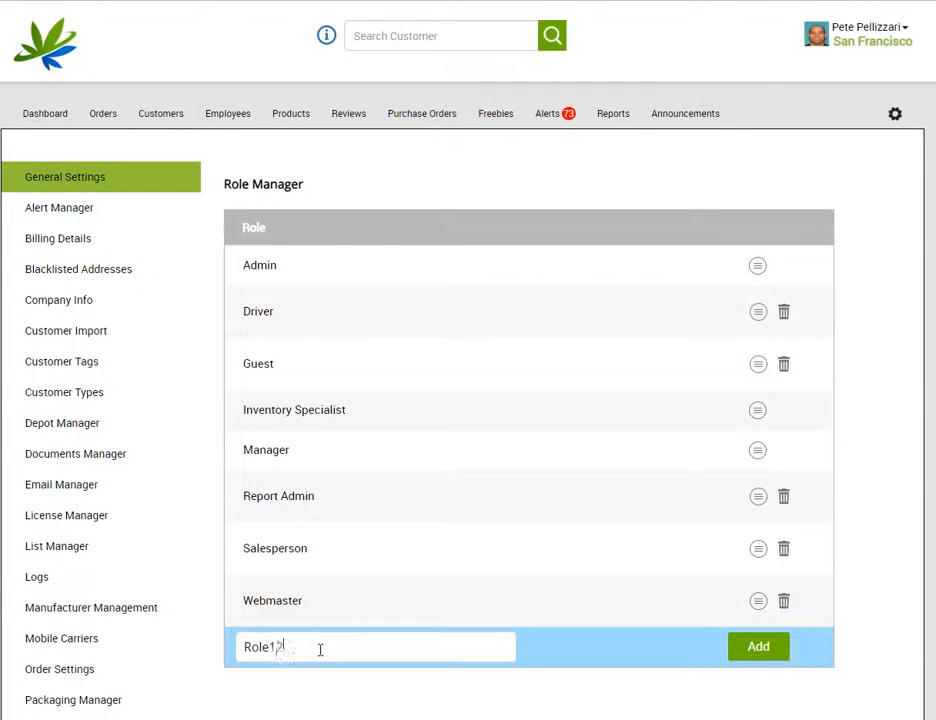
{"action": "type", "text": "e12"}
{"action": "key", "text": "Return"}
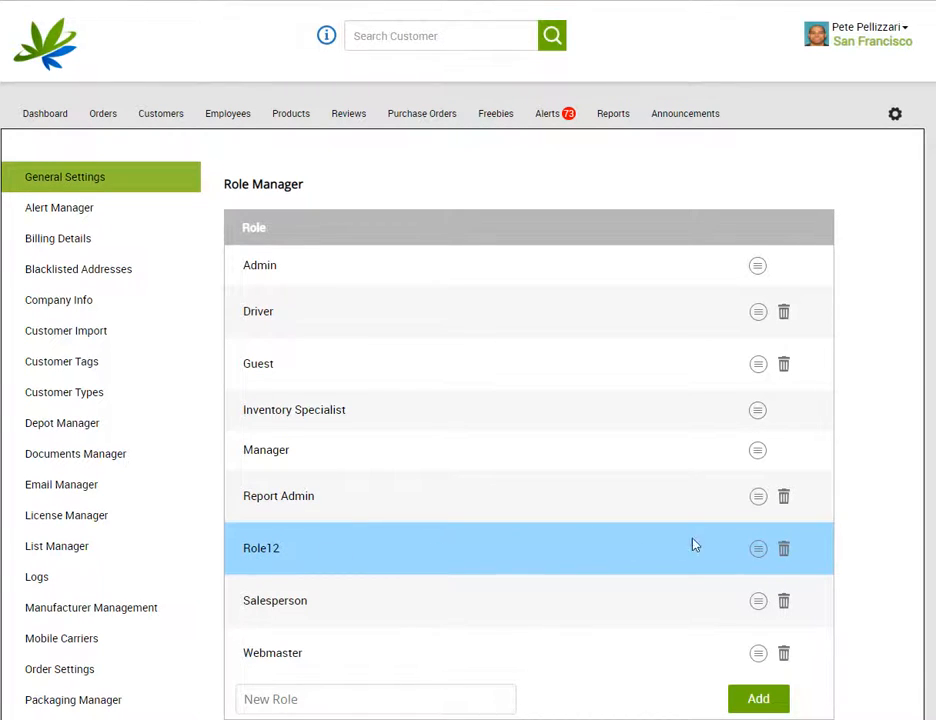
Grant Role12 the Change Product Price permission under Orders and look over its permission list.
{"action": "left_click", "coordinate": [758, 549]}
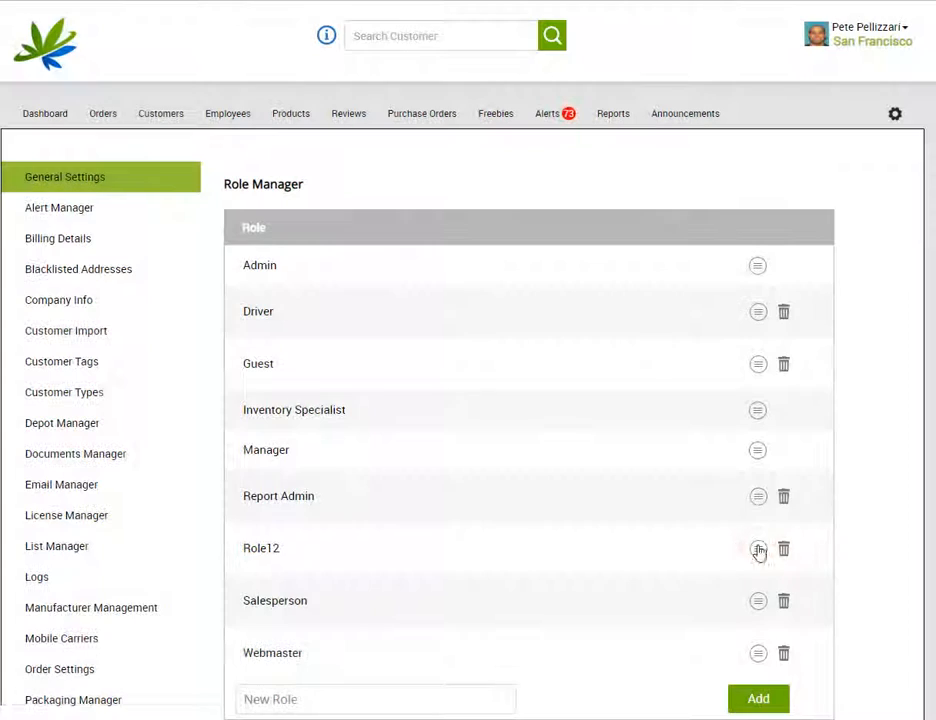
{"action": "scroll", "coordinate": [873, 485], "scroll_direction": "down", "scroll_amount": 10}
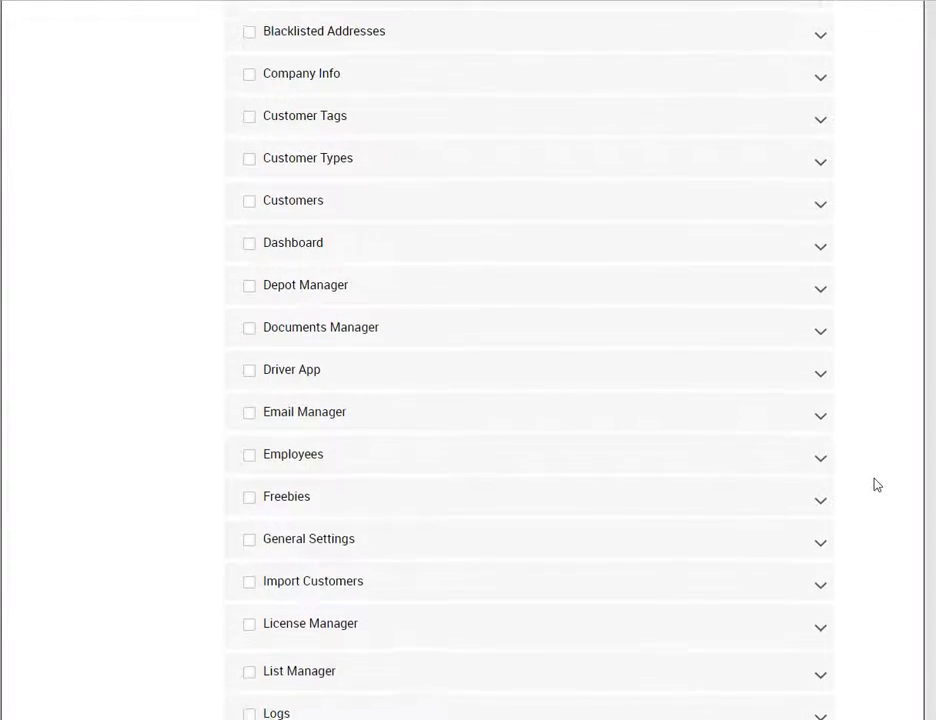
{"action": "scroll", "coordinate": [875, 487], "scroll_direction": "down", "scroll_amount": 8}
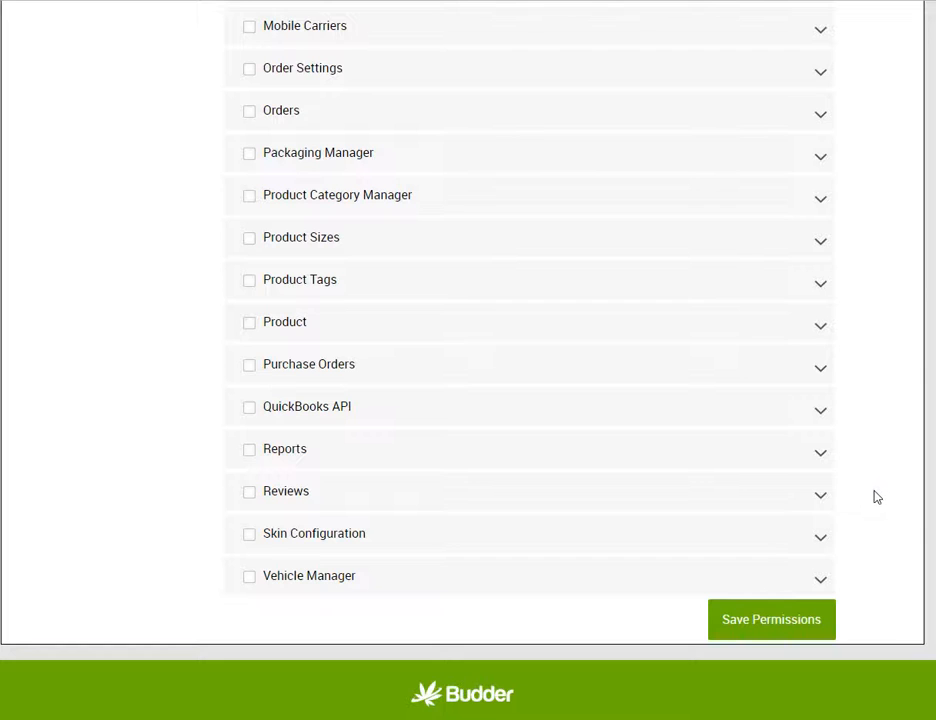
{"action": "scroll", "coordinate": [871, 536], "scroll_direction": "up", "scroll_amount": 3}
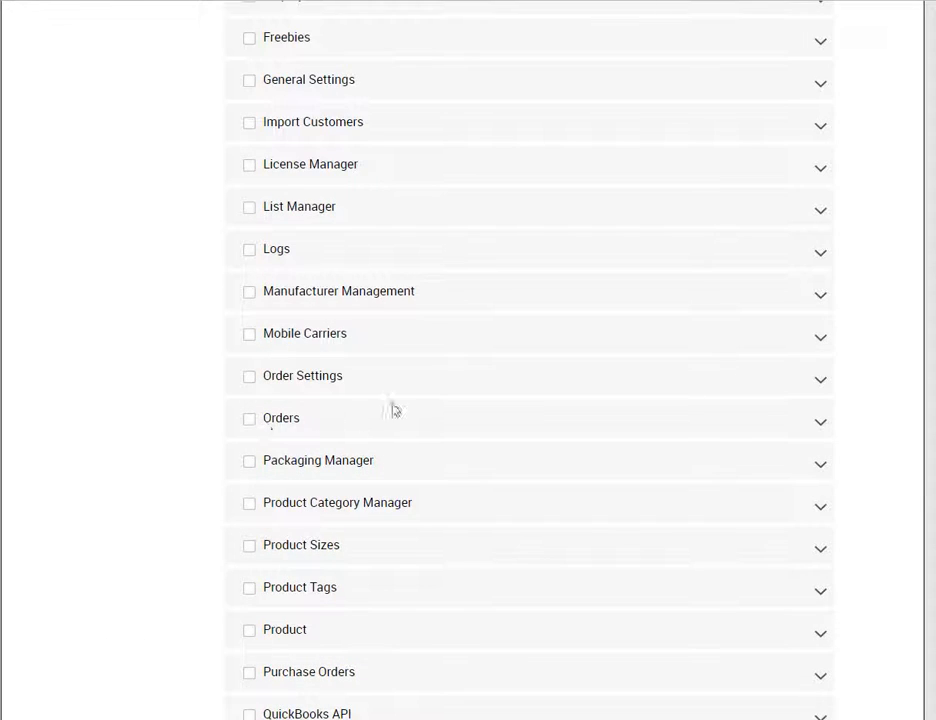
{"action": "left_click", "coordinate": [820, 420]}
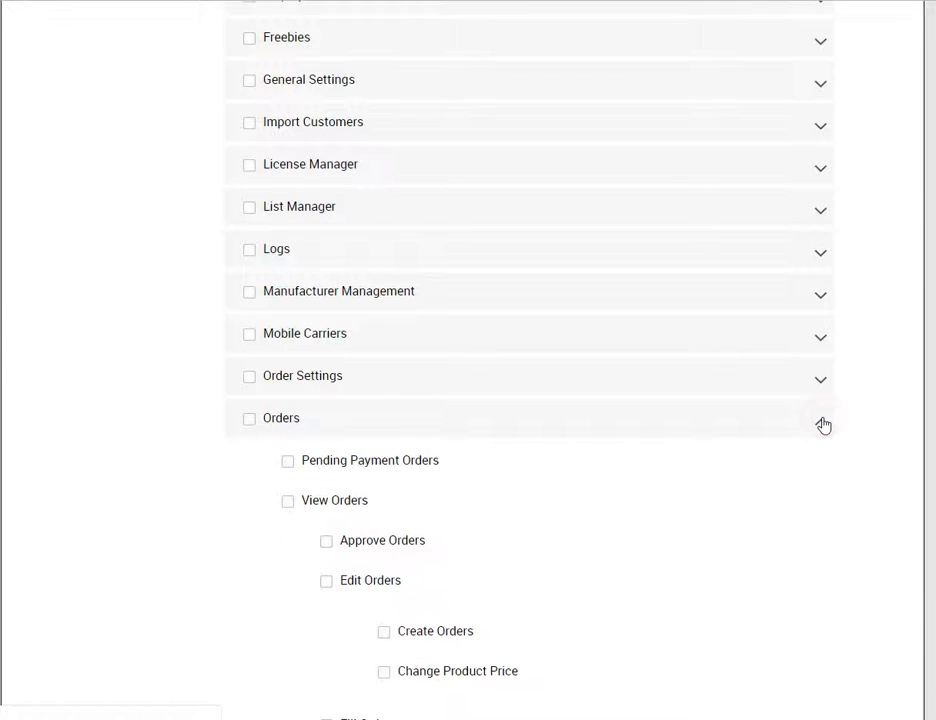
{"action": "scroll", "coordinate": [859, 506], "scroll_direction": "down", "scroll_amount": 3}
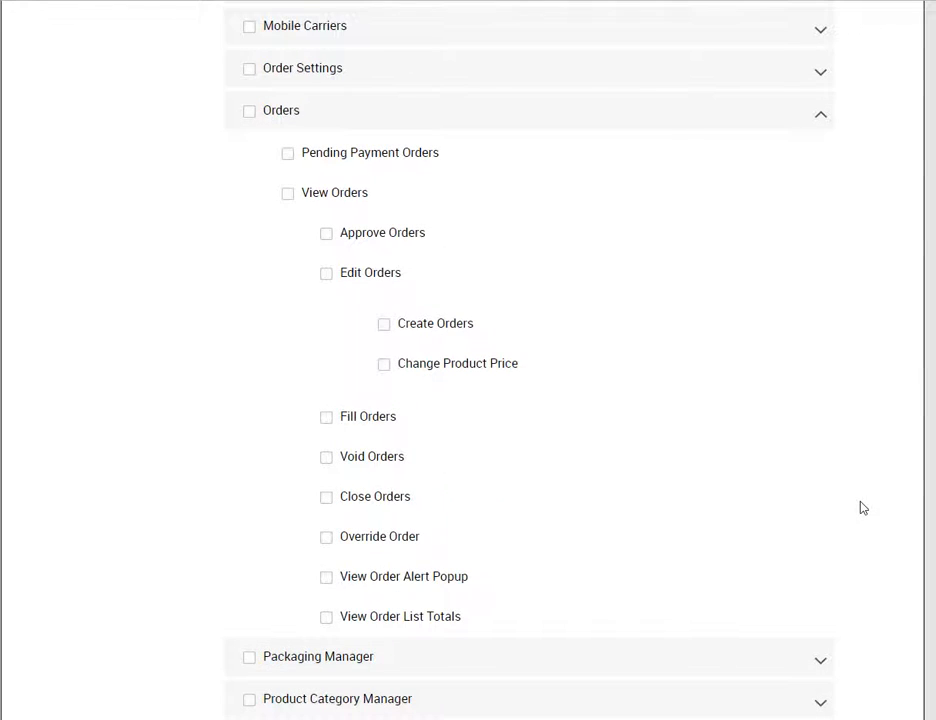
{"action": "left_click", "coordinate": [386, 367]}
{"action": "scroll", "coordinate": [572, 574], "scroll_direction": "down", "scroll_amount": 4}
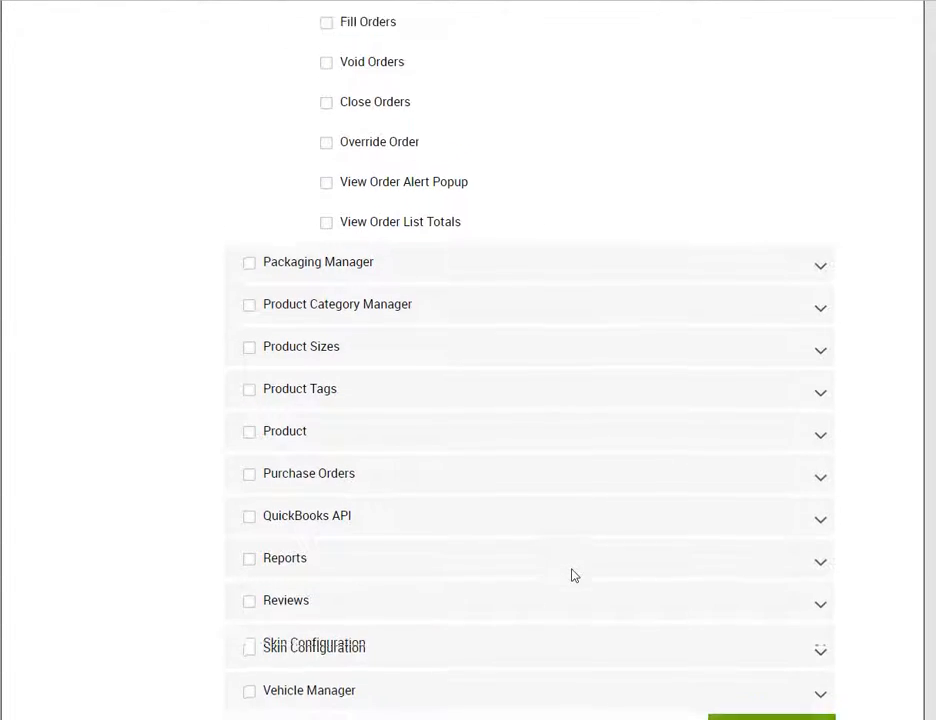
{"action": "scroll", "coordinate": [566, 573], "scroll_direction": "down", "scroll_amount": 1}
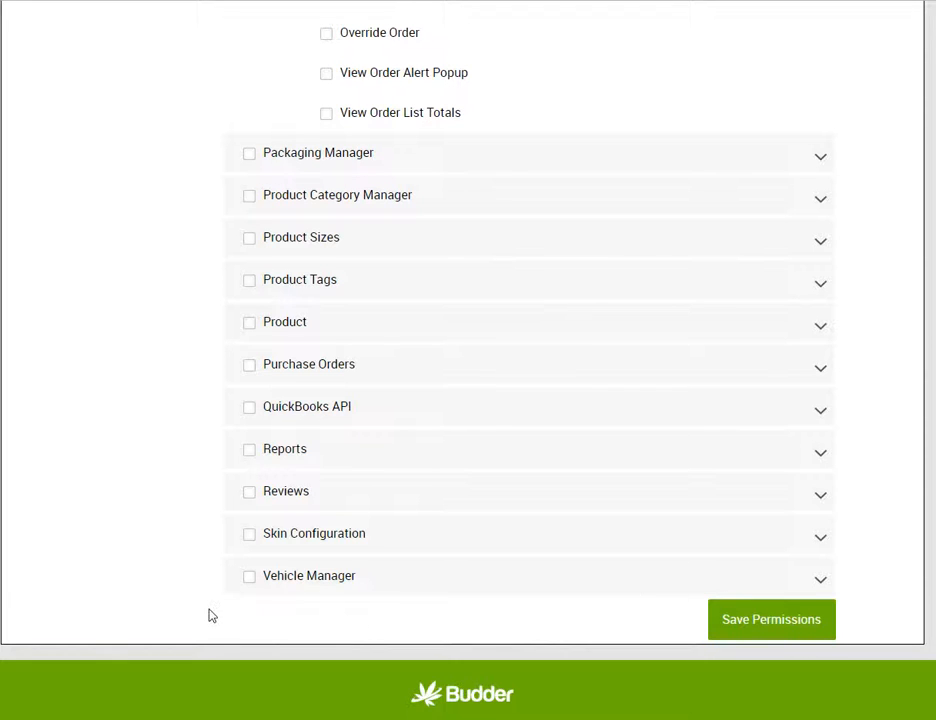
{"action": "scroll", "coordinate": [193, 580], "scroll_direction": "up", "scroll_amount": 11}
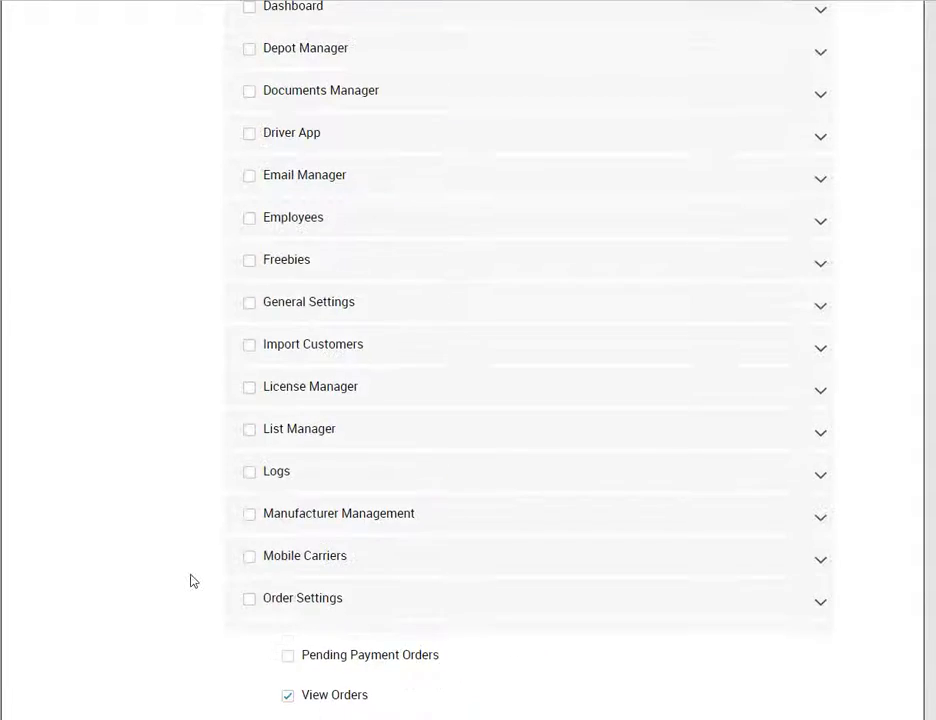
{"action": "scroll", "coordinate": [193, 580], "scroll_direction": "up", "scroll_amount": 8}
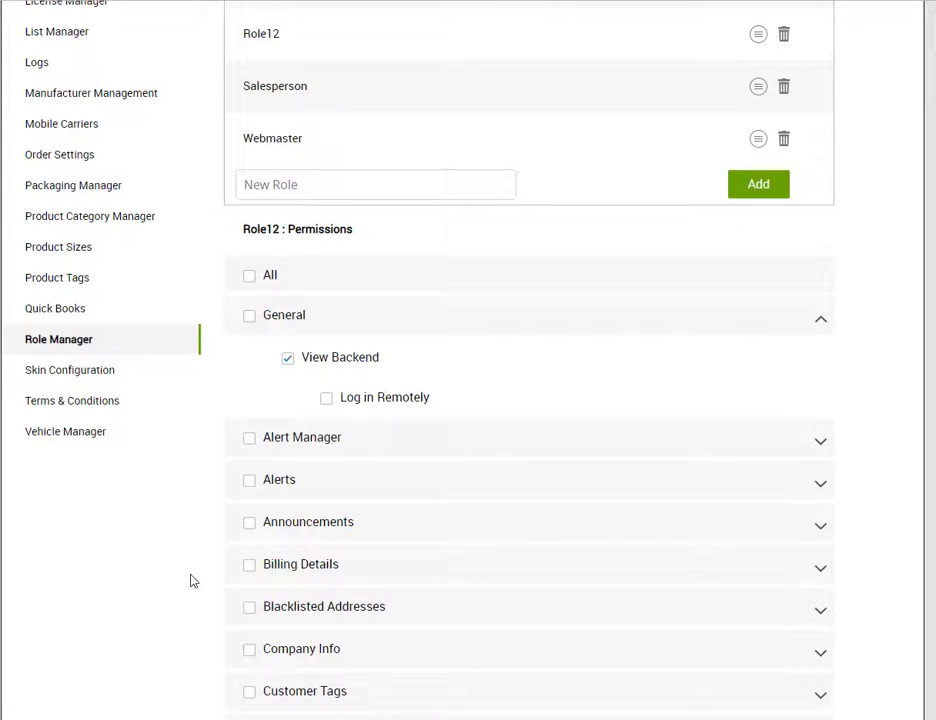
Display the Salesperson role's permissions and examine which ones are granted in each category, down to Orders.
{"action": "scroll", "coordinate": [193, 580], "scroll_direction": "up", "scroll_amount": 4}
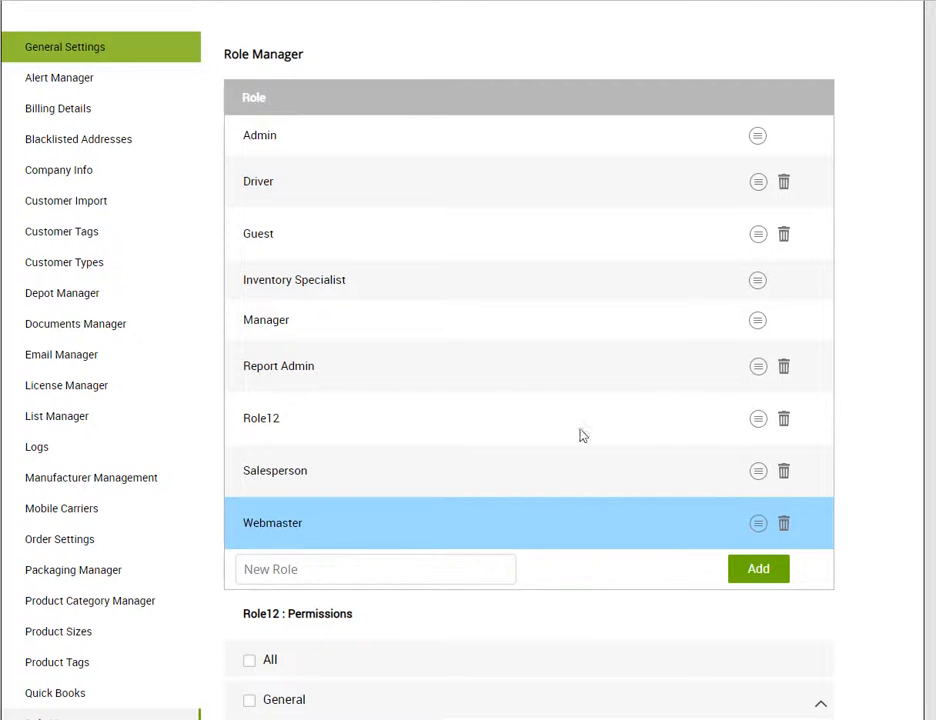
{"action": "left_click", "coordinate": [760, 476]}
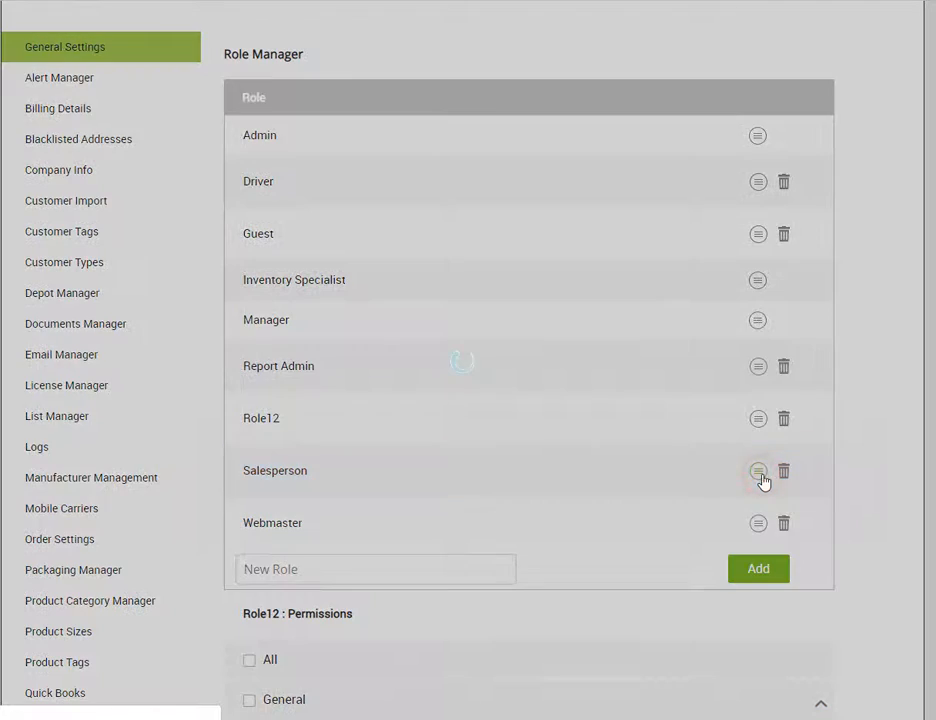
{"action": "scroll", "coordinate": [720, 470], "scroll_direction": "down", "scroll_amount": 4}
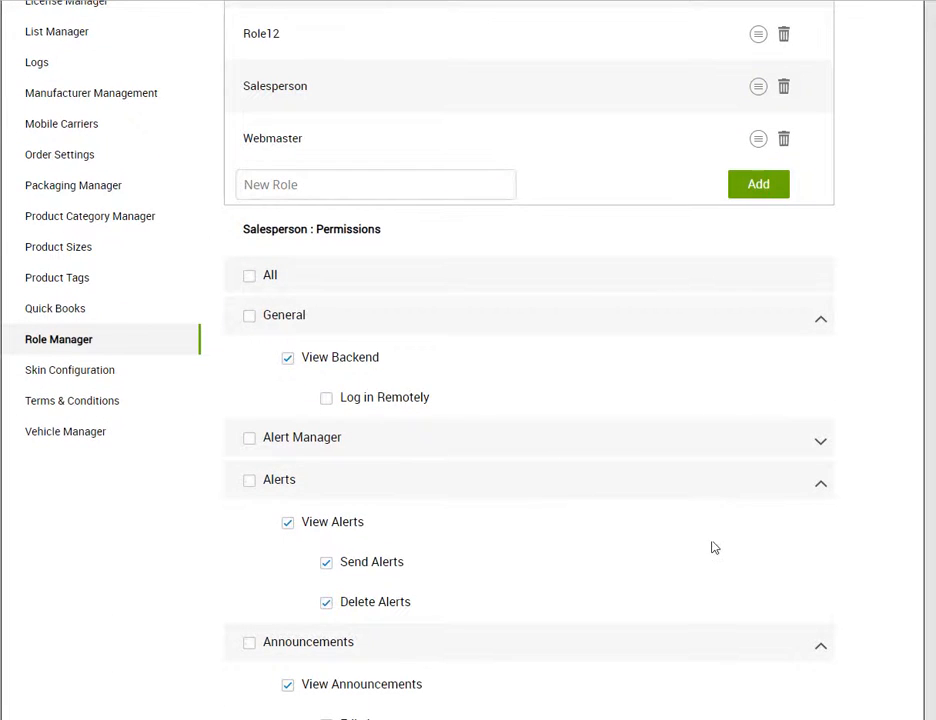
{"action": "scroll", "coordinate": [700, 550], "scroll_direction": "down", "scroll_amount": 5}
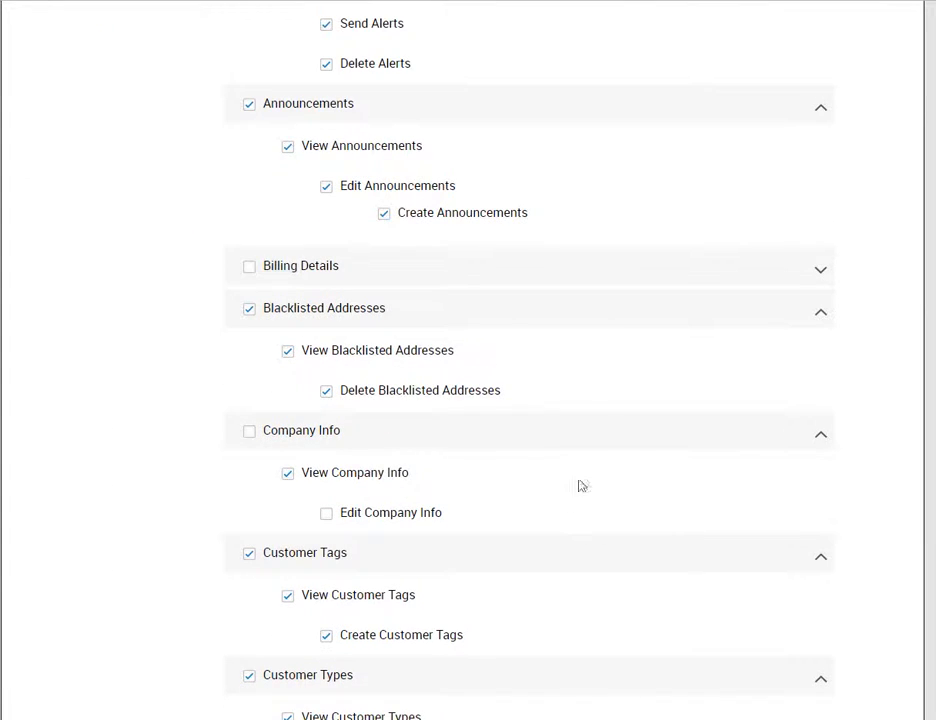
{"action": "scroll", "coordinate": [597, 424], "scroll_direction": "up", "scroll_amount": 5}
{"action": "scroll", "coordinate": [338, 378], "scroll_direction": "up", "scroll_amount": 2}
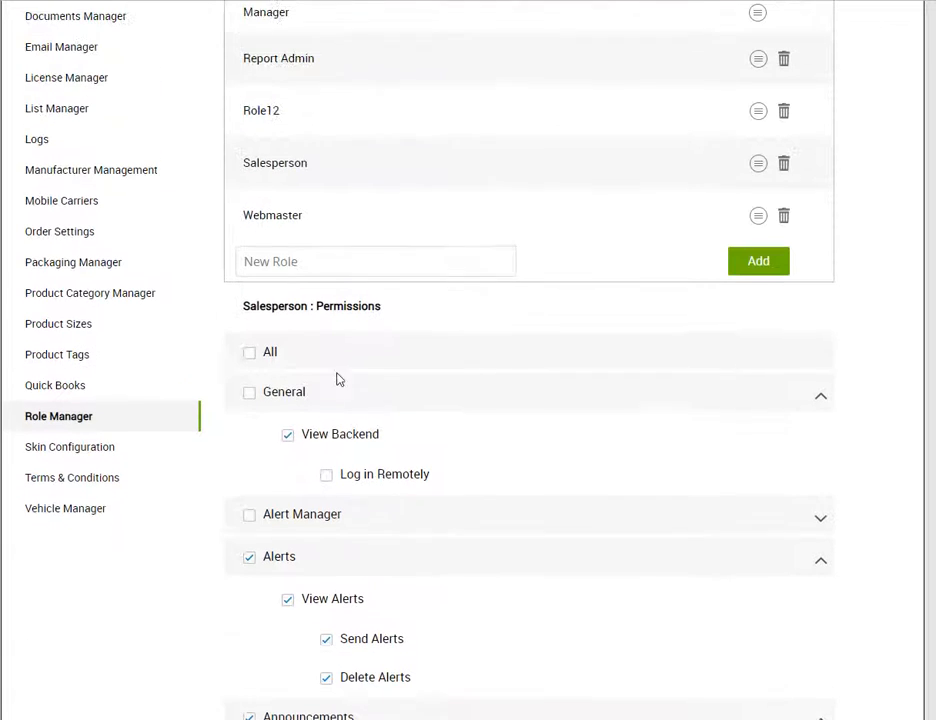
{"action": "scroll", "coordinate": [654, 457], "scroll_direction": "down", "scroll_amount": 5}
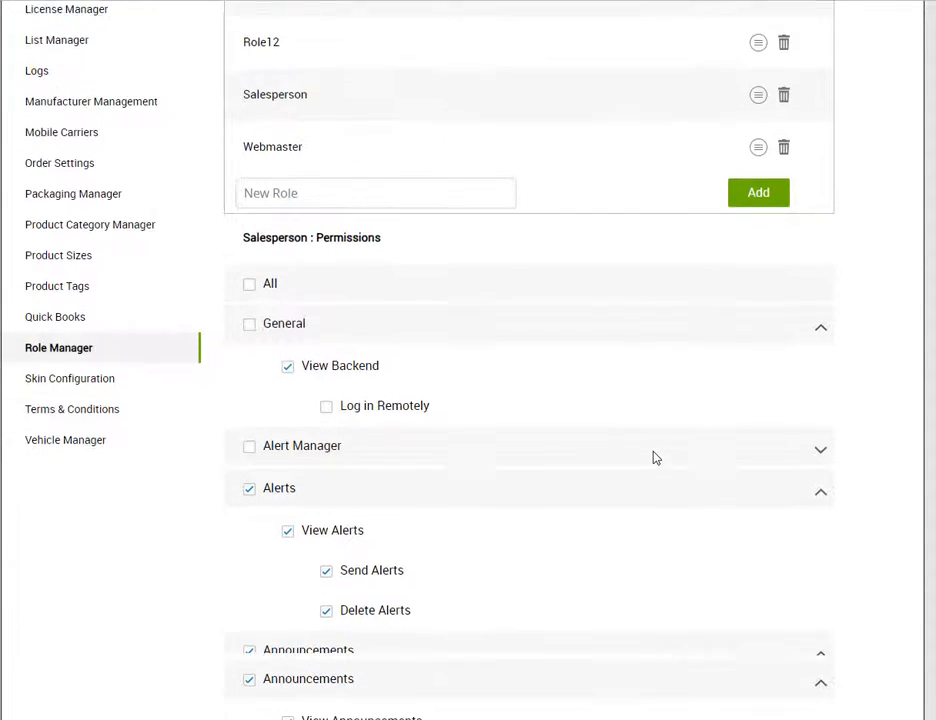
{"action": "scroll", "coordinate": [655, 457], "scroll_direction": "down", "scroll_amount": 4}
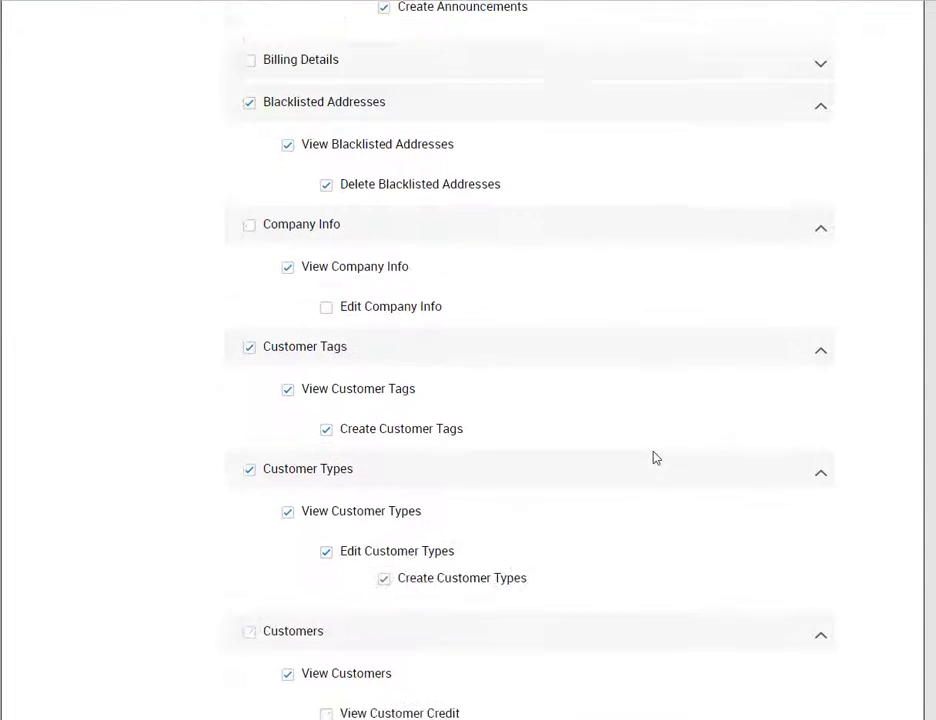
{"action": "scroll", "coordinate": [655, 457], "scroll_direction": "down", "scroll_amount": 4}
{"action": "scroll", "coordinate": [655, 457], "scroll_direction": "down", "scroll_amount": 3}
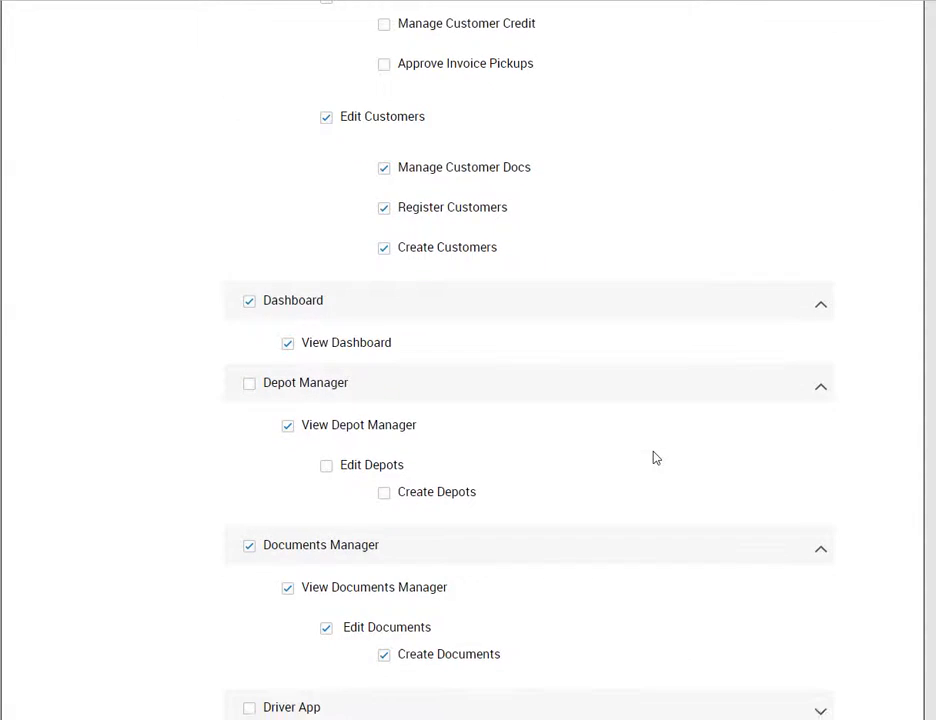
{"action": "scroll", "coordinate": [655, 457], "scroll_direction": "down", "scroll_amount": 5}
{"action": "scroll", "coordinate": [655, 457], "scroll_direction": "down", "scroll_amount": 1}
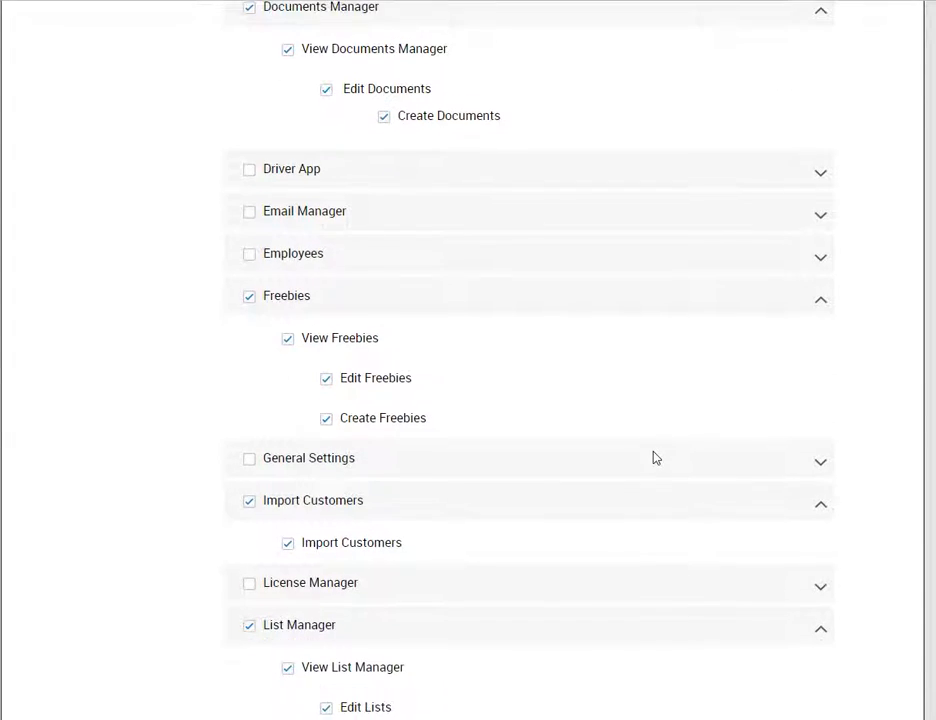
{"action": "scroll", "coordinate": [655, 457], "scroll_direction": "down", "scroll_amount": 5}
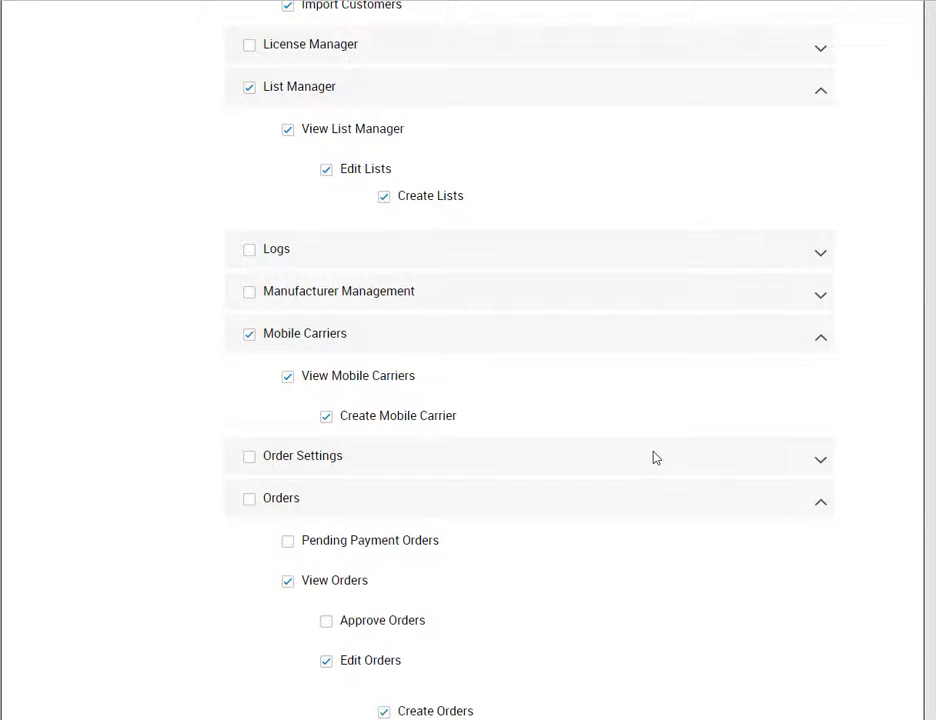
Clear Create Mobile Carrier under Mobile Carriers for the Salesperson role and save its permissions.
{"action": "left_click", "coordinate": [327, 418]}
{"action": "scroll", "coordinate": [716, 456], "scroll_direction": "down", "scroll_amount": 15}
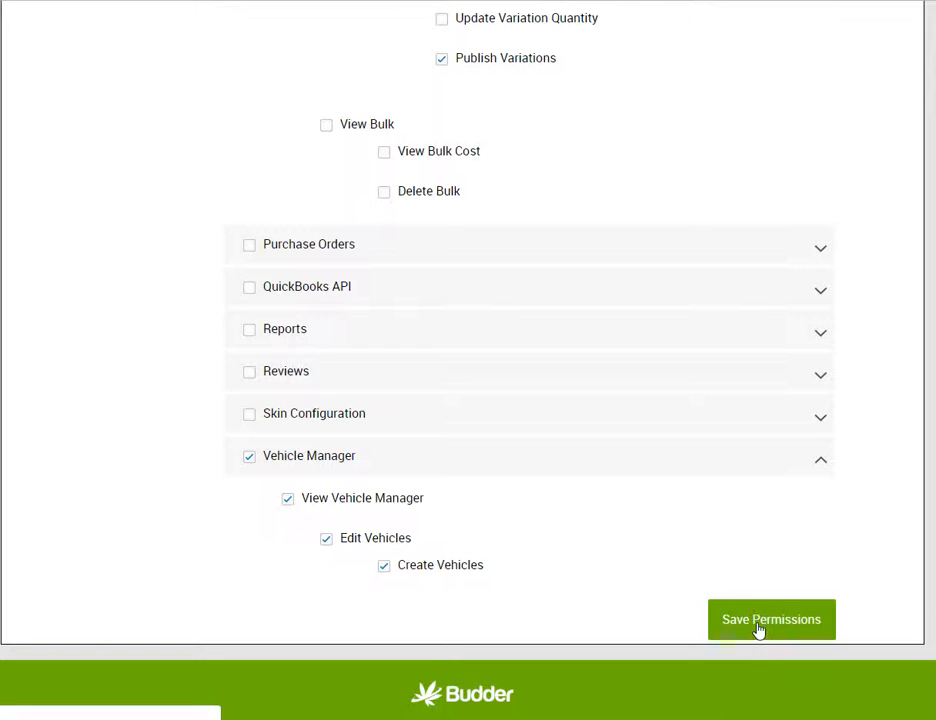
{"action": "left_click", "coordinate": [758, 627]}
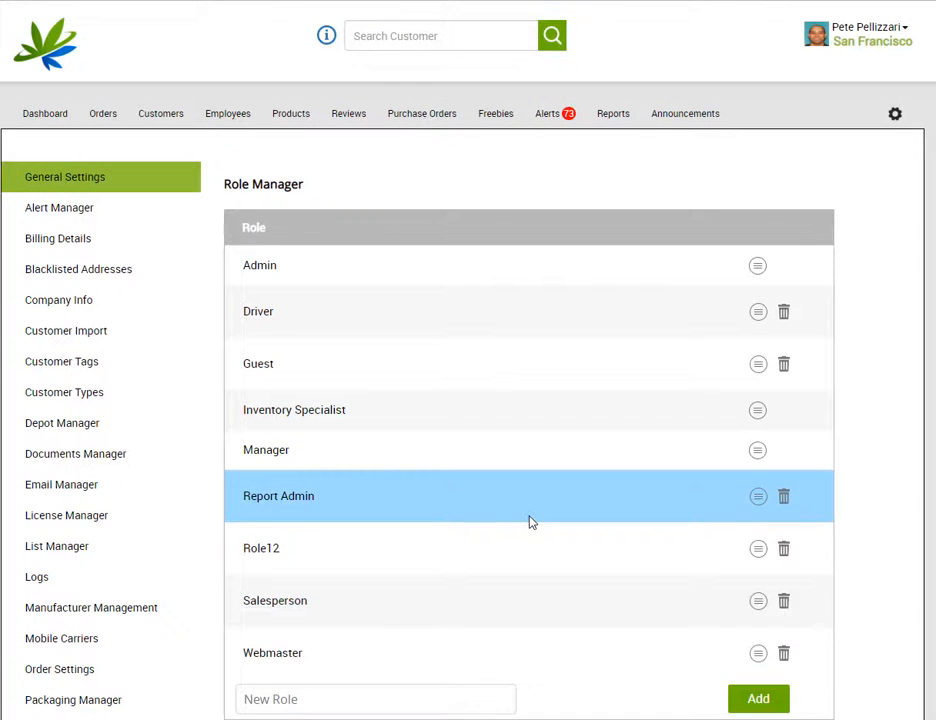
Open the details of the first employee in the employees list and change the role to Role12.
{"action": "left_click", "coordinate": [230, 115]}
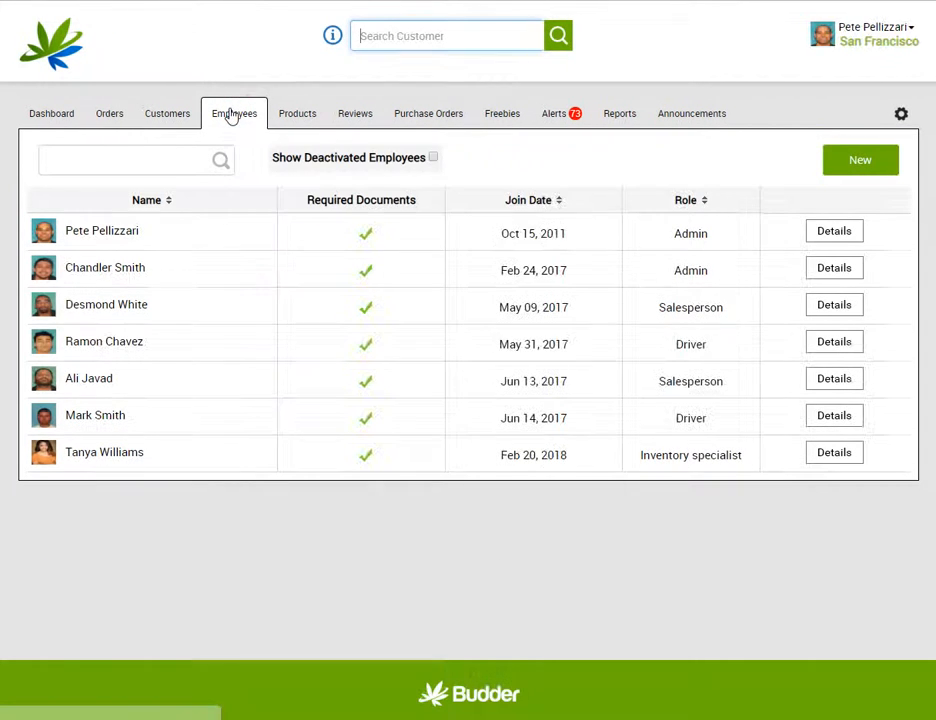
{"action": "left_click", "coordinate": [832, 232]}
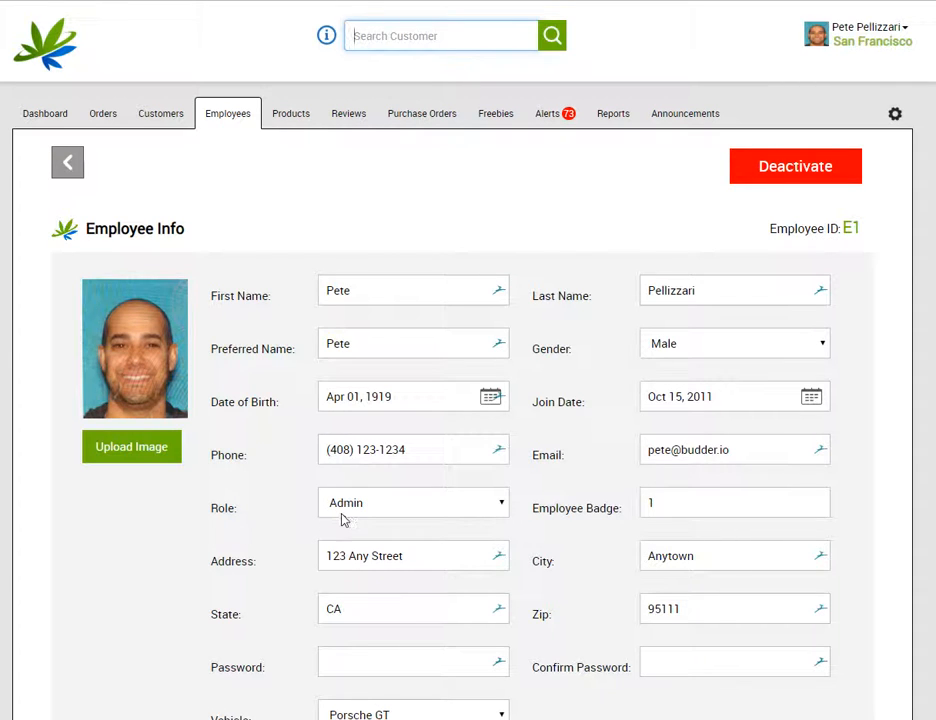
{"action": "left_click", "coordinate": [493, 503]}
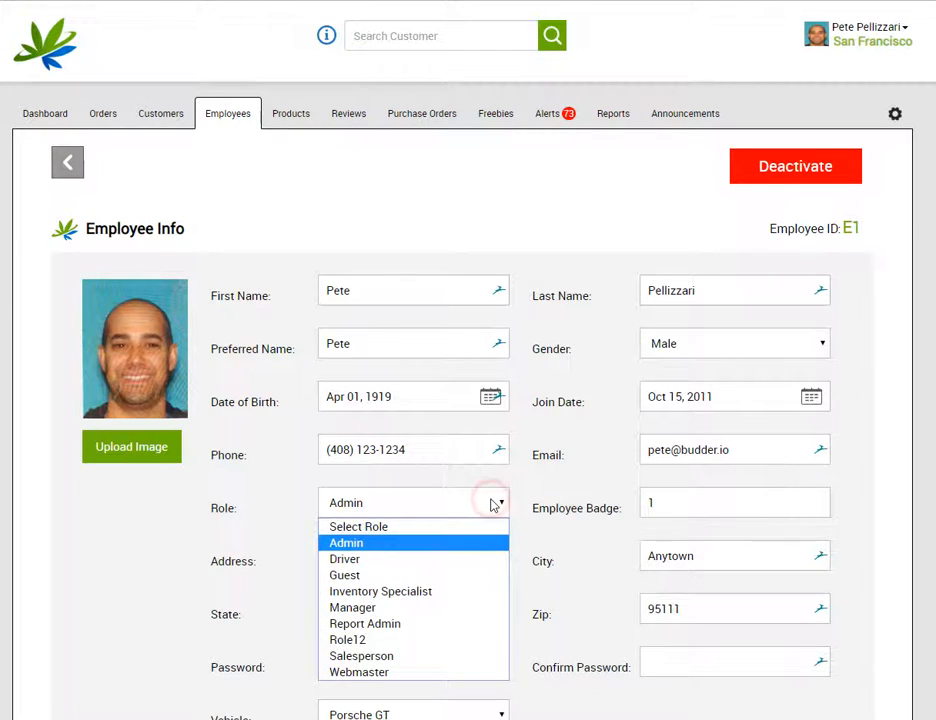
{"action": "left_click", "coordinate": [425, 645]}
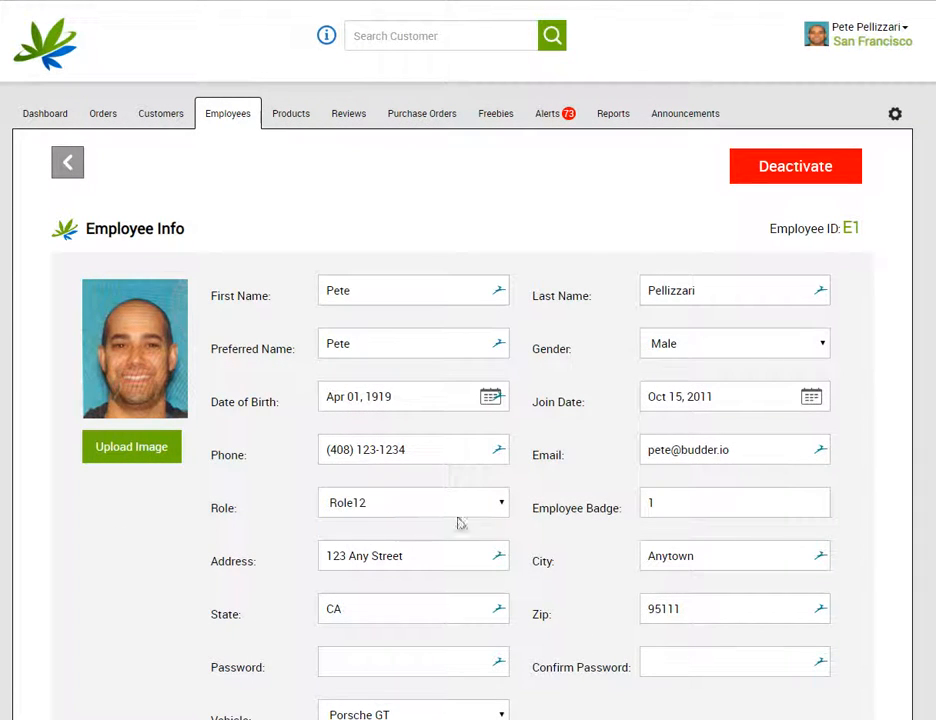
Examine the Role12 permissions in the employee's Privileges section, including the entries under Orders.
{"action": "scroll", "coordinate": [548, 604], "scroll_direction": "down", "scroll_amount": 4}
{"action": "scroll", "coordinate": [550, 604], "scroll_direction": "up", "scroll_amount": 2}
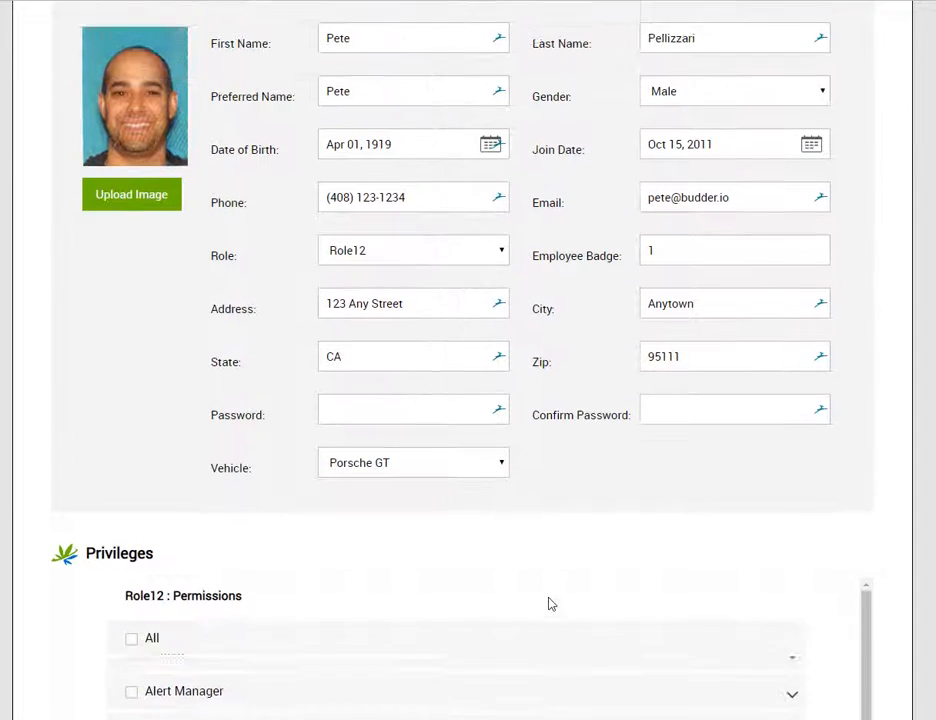
{"action": "scroll", "coordinate": [510, 547], "scroll_direction": "down", "scroll_amount": 2}
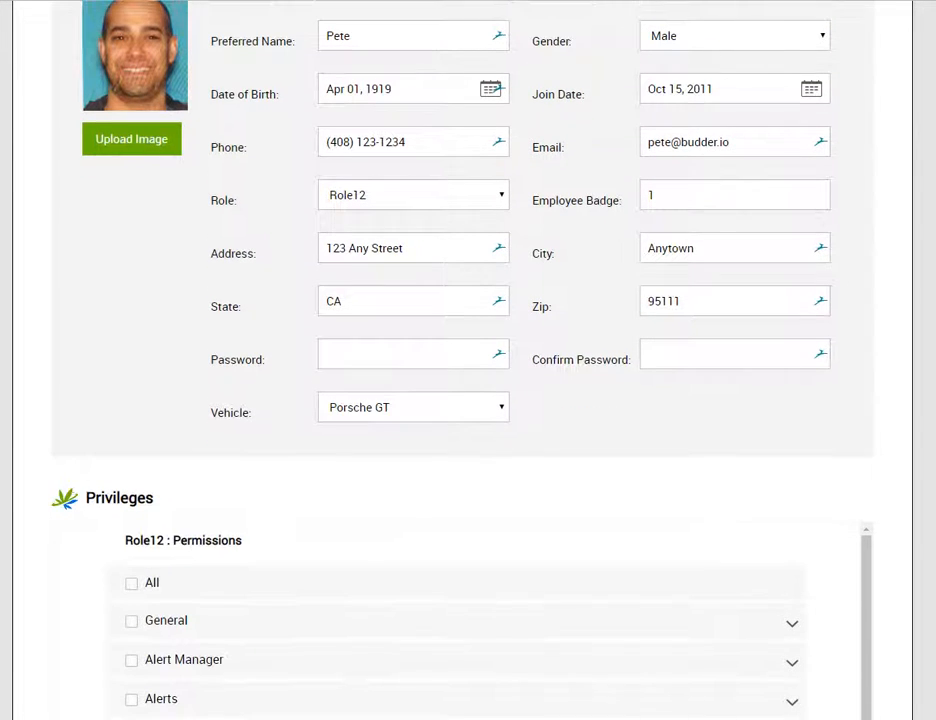
{"action": "scroll", "coordinate": [20, 470], "scroll_direction": "down", "scroll_amount": 5}
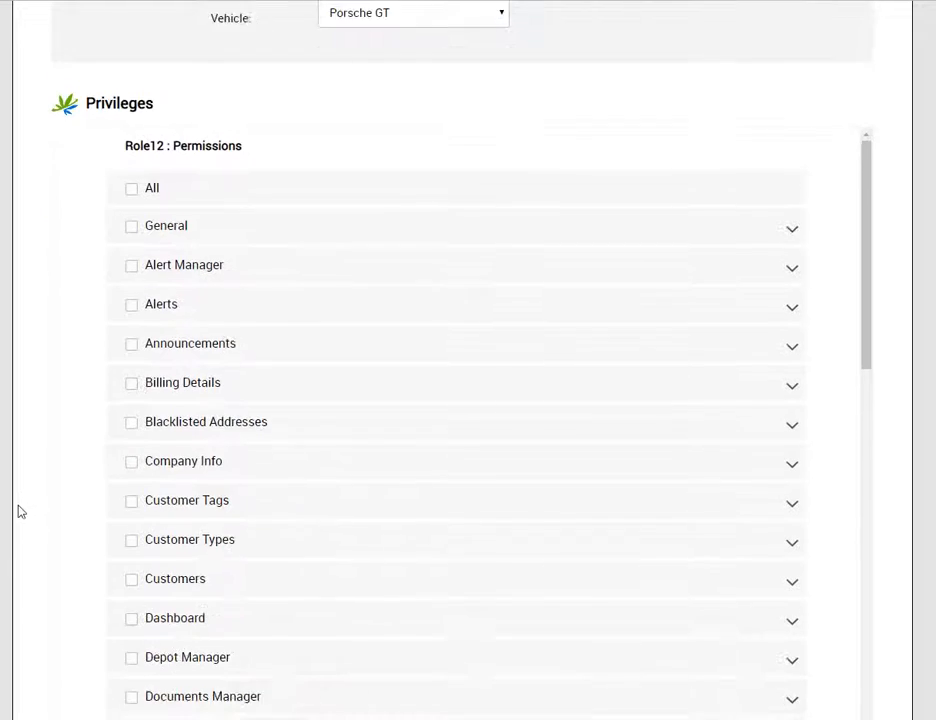
{"action": "scroll", "coordinate": [453, 333], "scroll_direction": "down", "scroll_amount": 10}
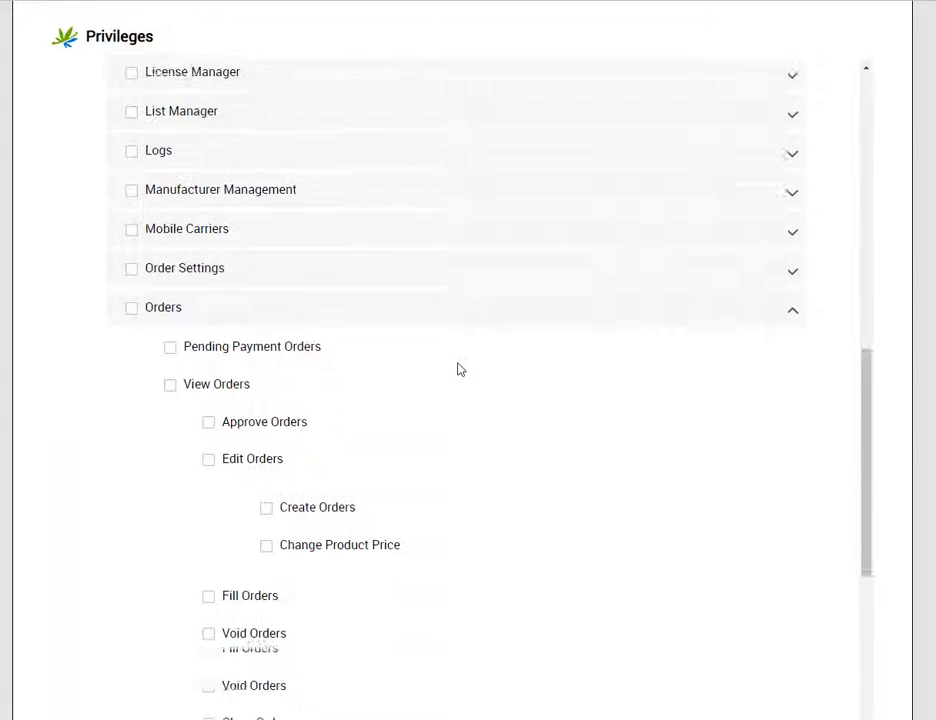
{"action": "scroll", "coordinate": [458, 397], "scroll_direction": "up", "scroll_amount": 4}
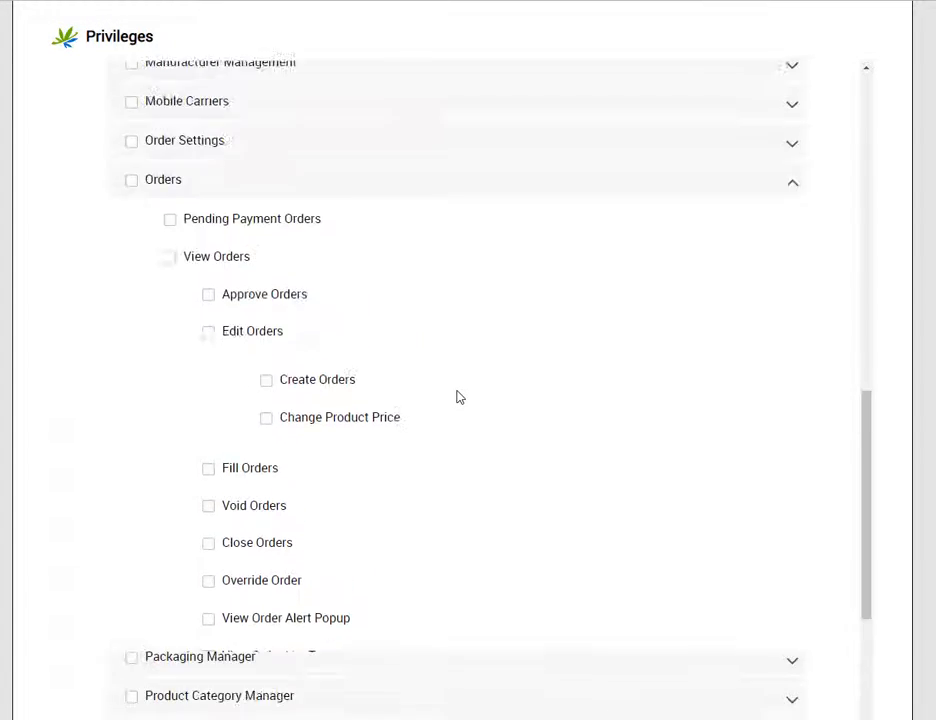
Grant Void Orders and View Order List Totals under View Orders in the employee's Orders privileges.
{"action": "scroll", "coordinate": [232, 277], "scroll_direction": "up", "scroll_amount": 6}
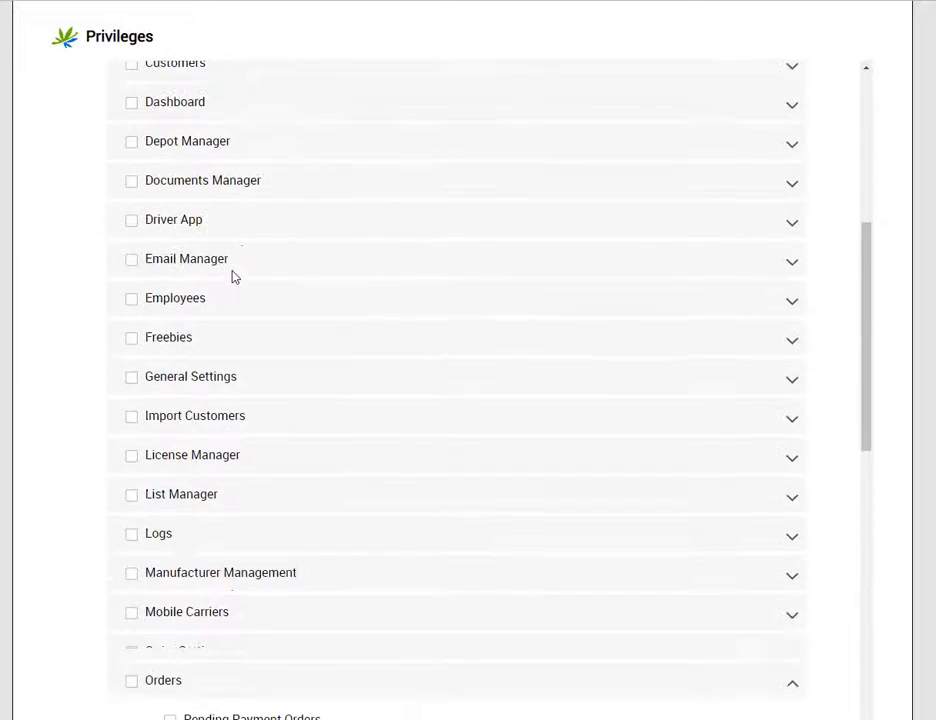
{"action": "scroll", "coordinate": [232, 277], "scroll_direction": "down", "scroll_amount": 7}
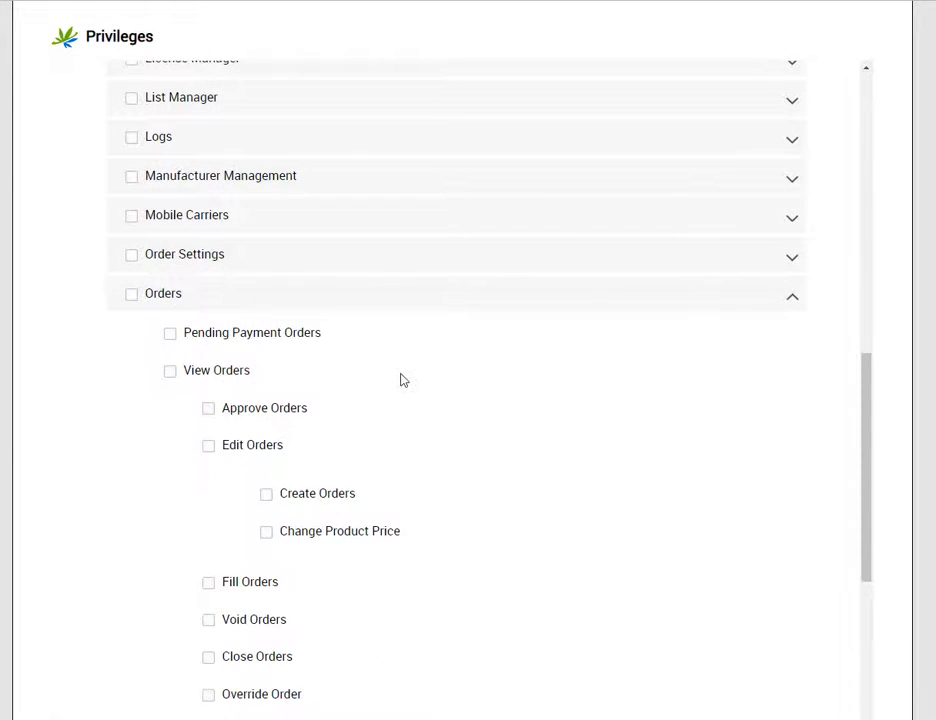
{"action": "scroll", "coordinate": [402, 380], "scroll_direction": "down", "scroll_amount": 3}
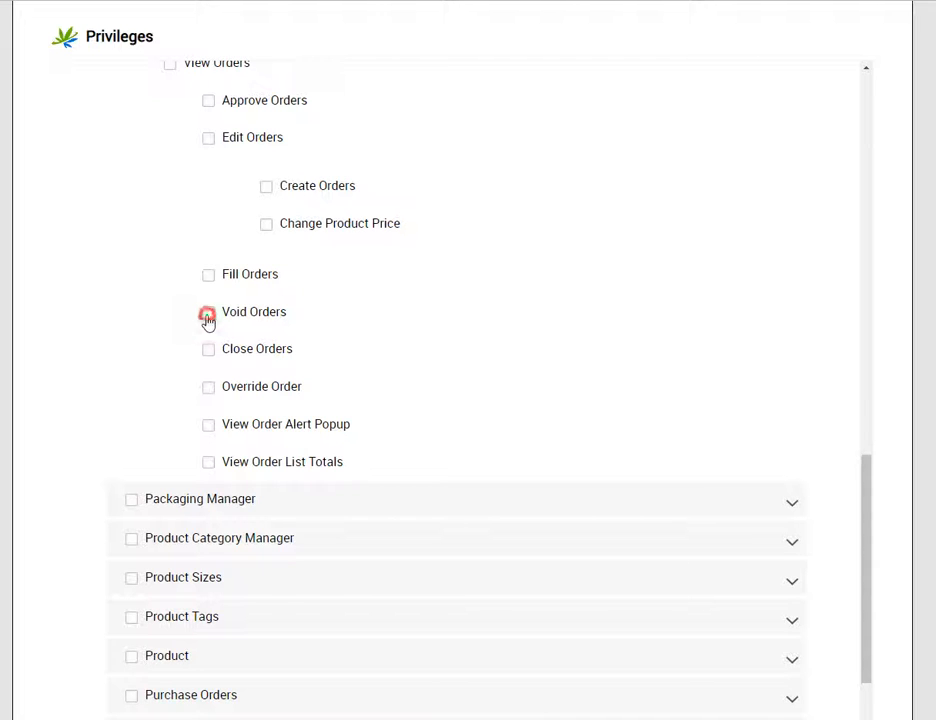
{"action": "left_click", "coordinate": [208, 315]}
{"action": "scroll", "coordinate": [468, 401], "scroll_direction": "up", "scroll_amount": 2}
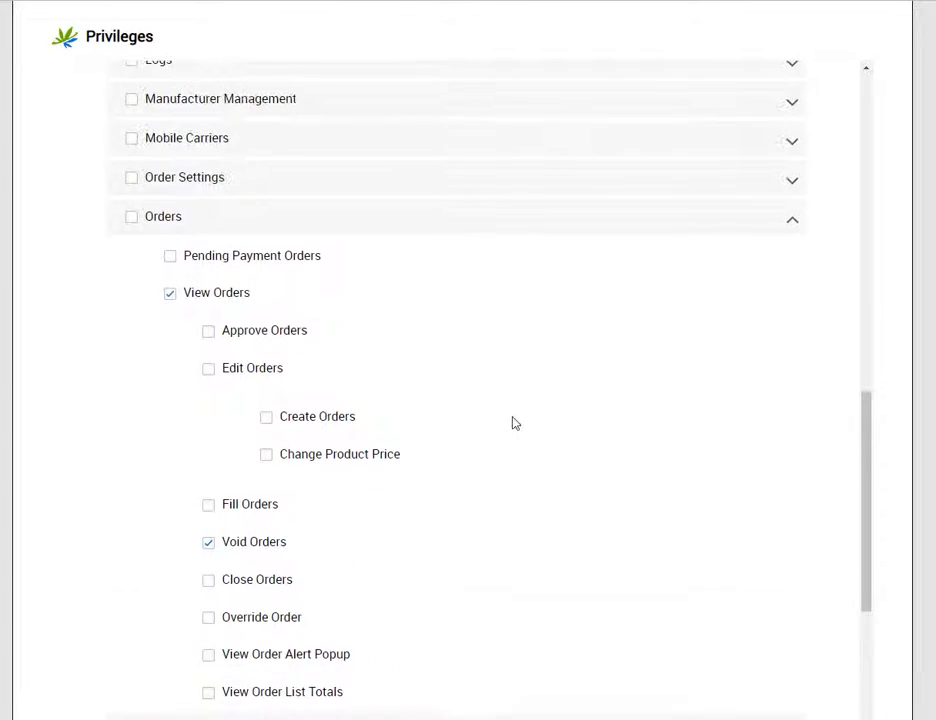
{"action": "scroll", "coordinate": [512, 422], "scroll_direction": "down", "scroll_amount": 3}
{"action": "left_click", "coordinate": [209, 387]}
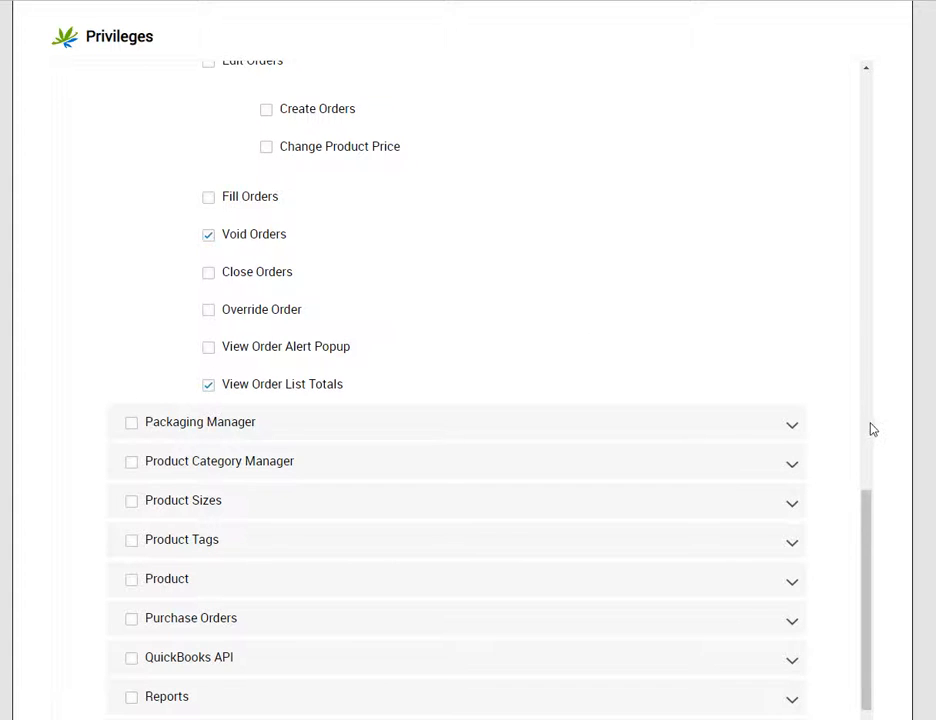
Save the employee's changed role and privileges.
{"action": "scroll", "coordinate": [820, 454], "scroll_direction": "down", "scroll_amount": 1}
{"action": "scroll", "coordinate": [371, 592], "scroll_direction": "down", "scroll_amount": 6}
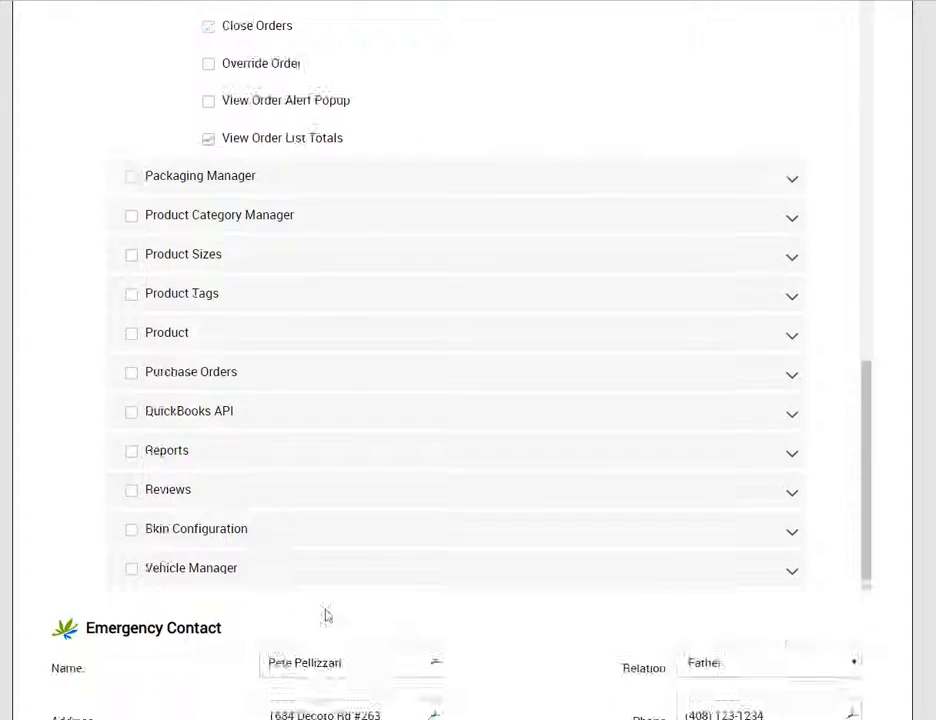
{"action": "scroll", "coordinate": [666, 482], "scroll_direction": "down", "scroll_amount": 2}
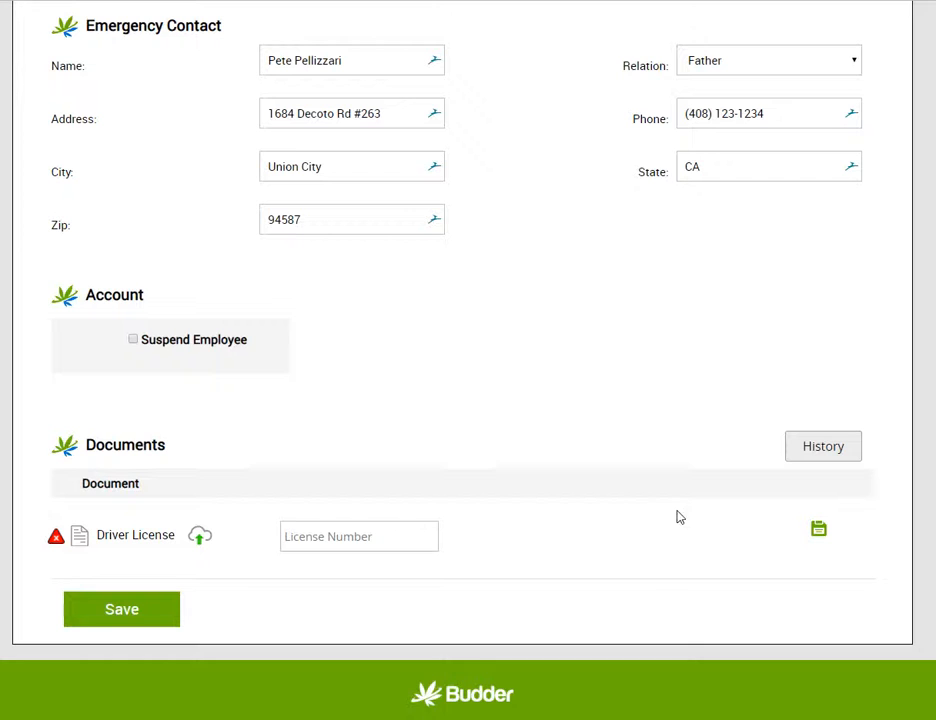
{"action": "left_click", "coordinate": [106, 618]}
Log out of the current session and log back in with the employee's e-mail and account password for the San Francisco location.
{"action": "scroll", "coordinate": [430, 526], "scroll_direction": "up", "scroll_amount": 15}
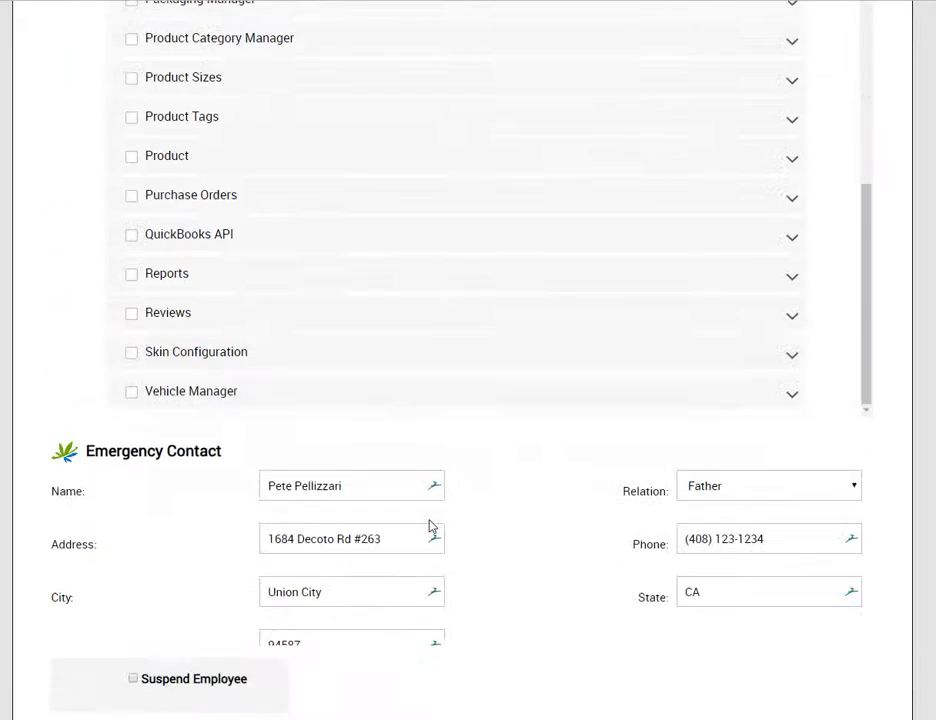
{"action": "scroll", "coordinate": [430, 526], "scroll_direction": "up", "scroll_amount": 10}
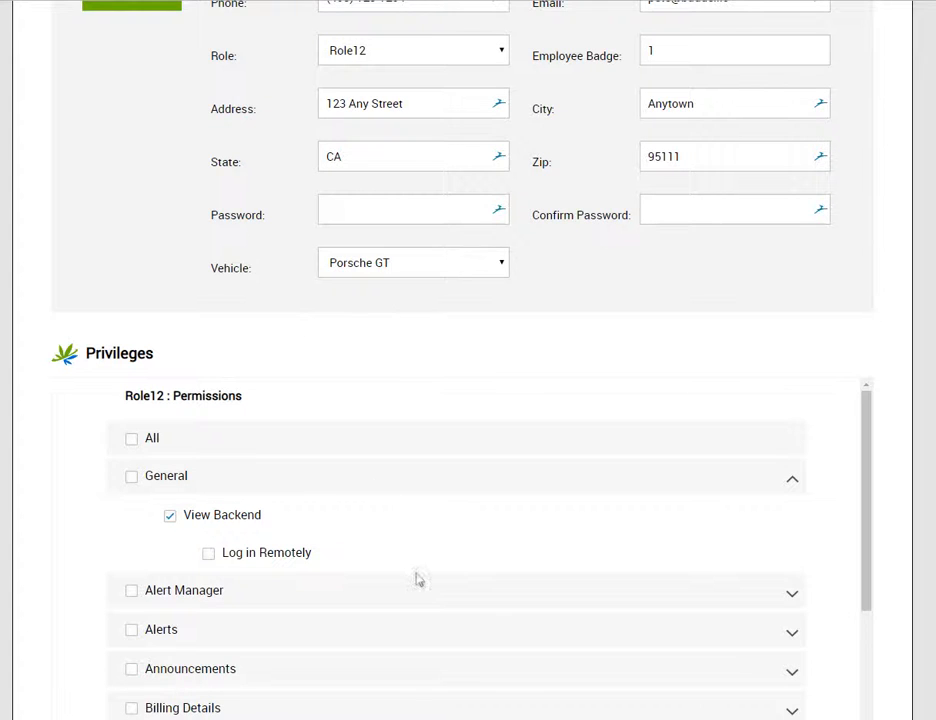
{"action": "scroll", "coordinate": [510, 497], "scroll_direction": "up", "scroll_amount": 5}
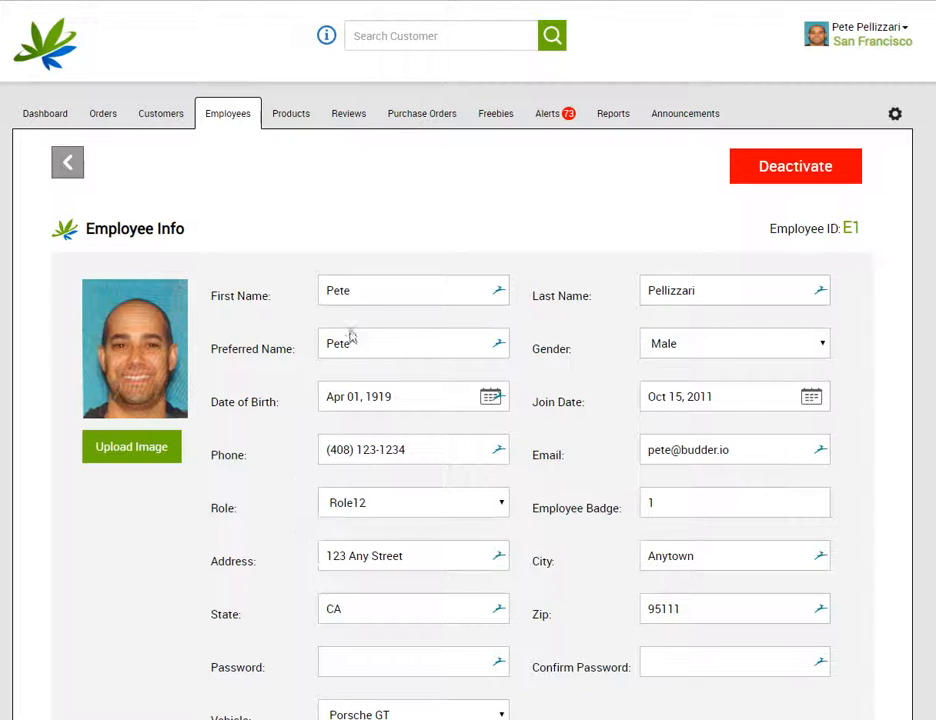
{"action": "left_click", "coordinate": [844, 38]}
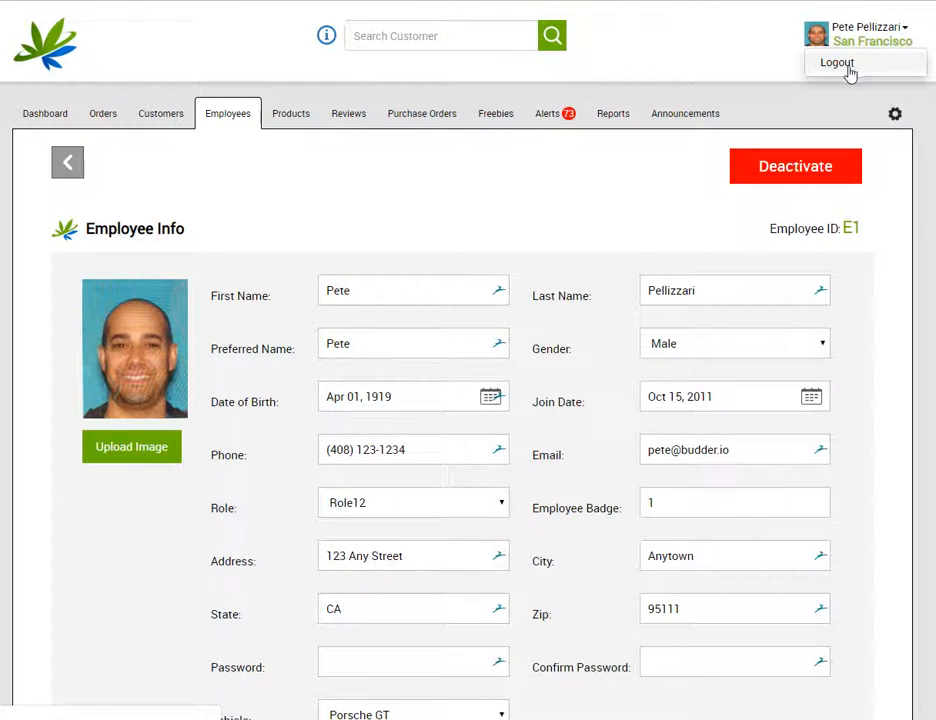
{"action": "left_click", "coordinate": [835, 70]}
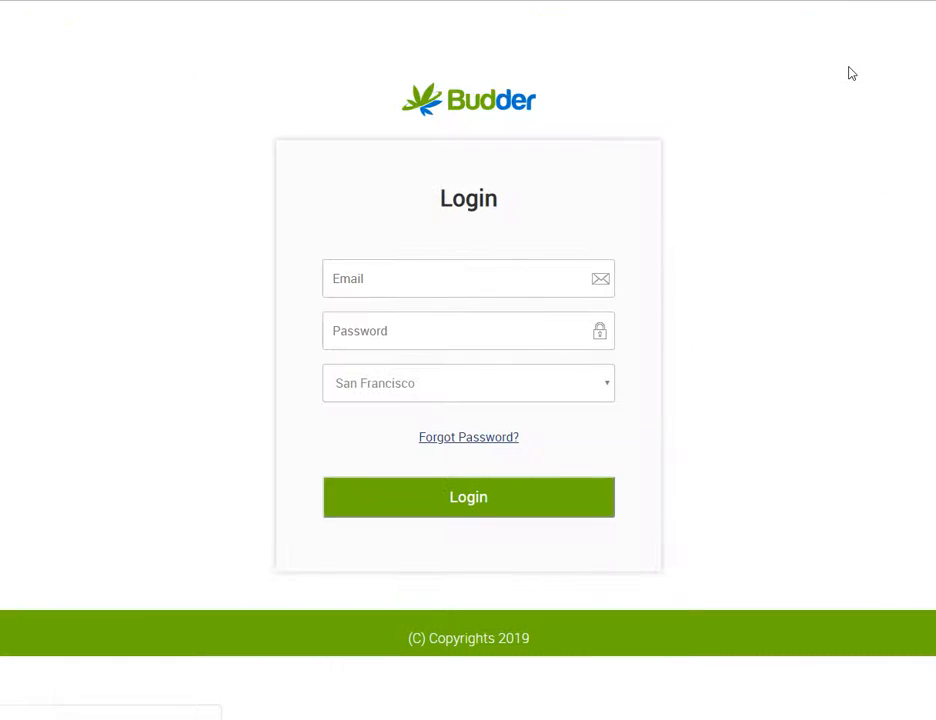
{"action": "left_click", "coordinate": [468, 276]}
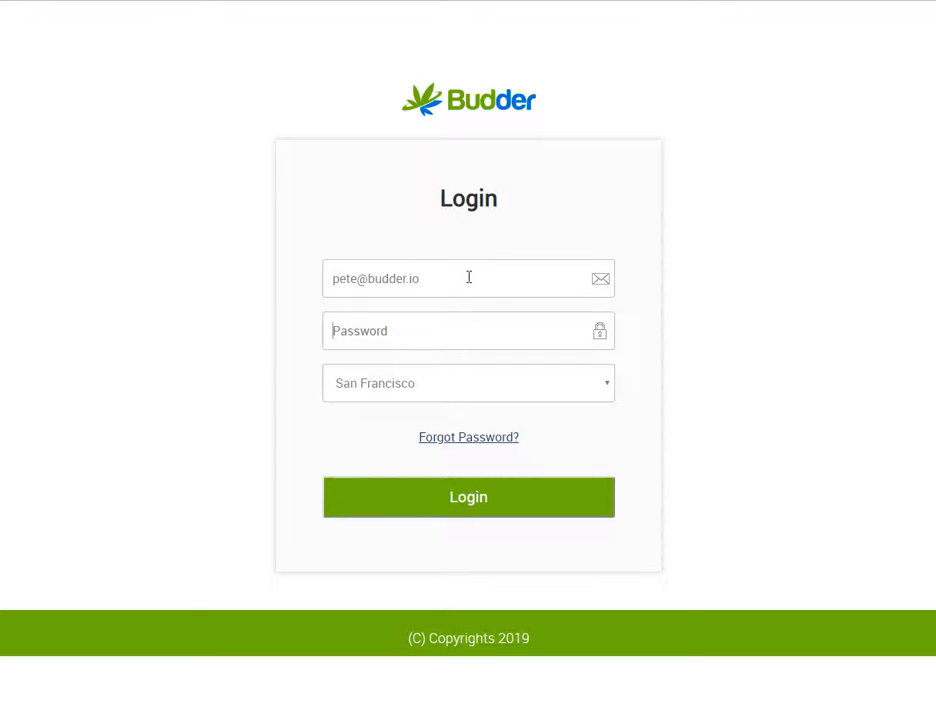
{"action": "type", "text": "••••••"}
{"action": "key", "text": "Return"}
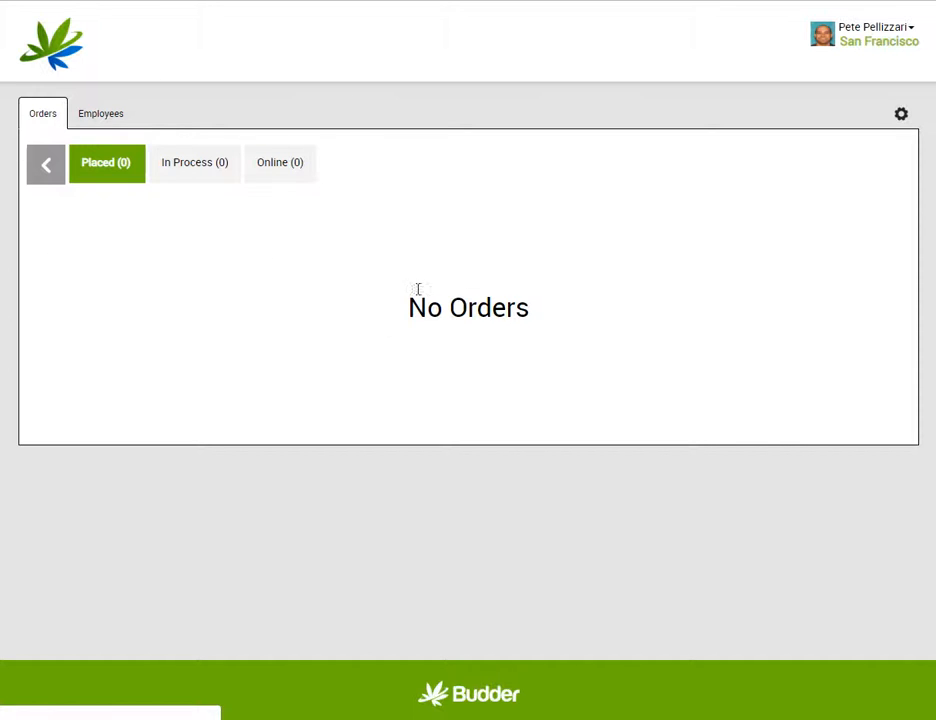
Display the employees list under the Role12 login and try to open the listed employee's details.
{"action": "left_click", "coordinate": [100, 121]}
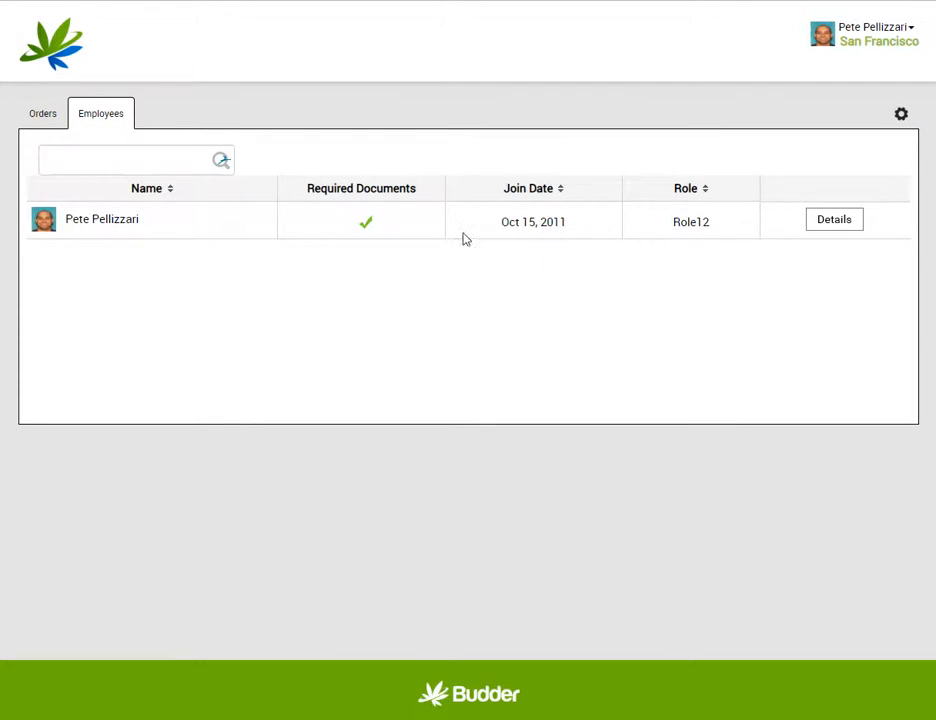
{"action": "left_click", "coordinate": [822, 220]}
{"action": "left_click", "coordinate": [831, 225]}
{"action": "left_click", "coordinate": [829, 221]}
{"action": "left_click", "coordinate": [828, 220]}
{"action": "left_click", "coordinate": [821, 221]}
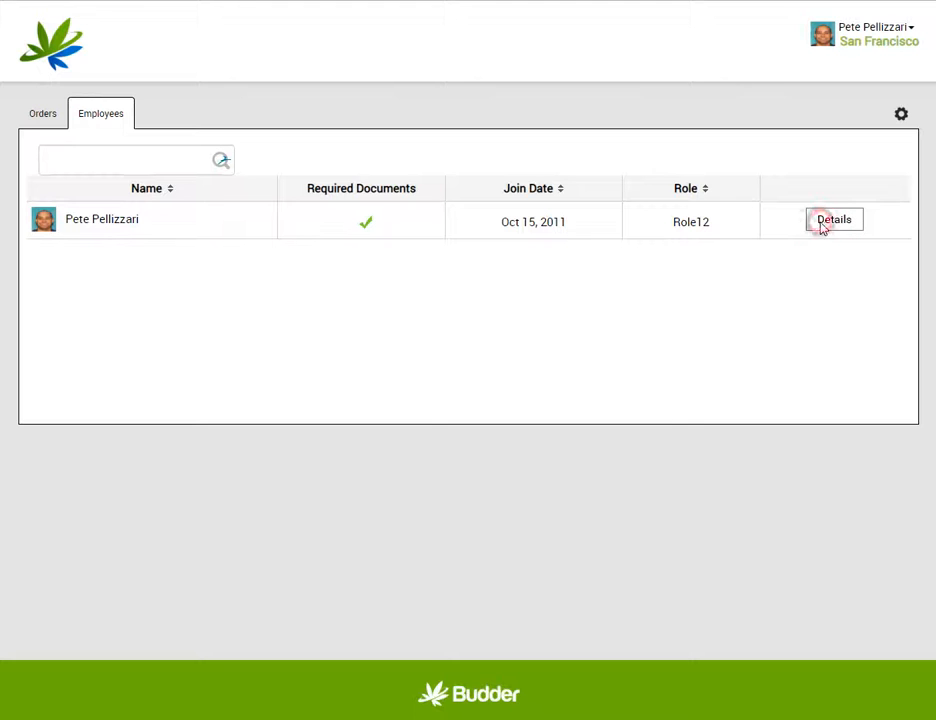
Check the Orders and Employees pages and the Terms & Conditions in the settings under Role12, and return to the employees list.
{"action": "left_click", "coordinate": [44, 115]}
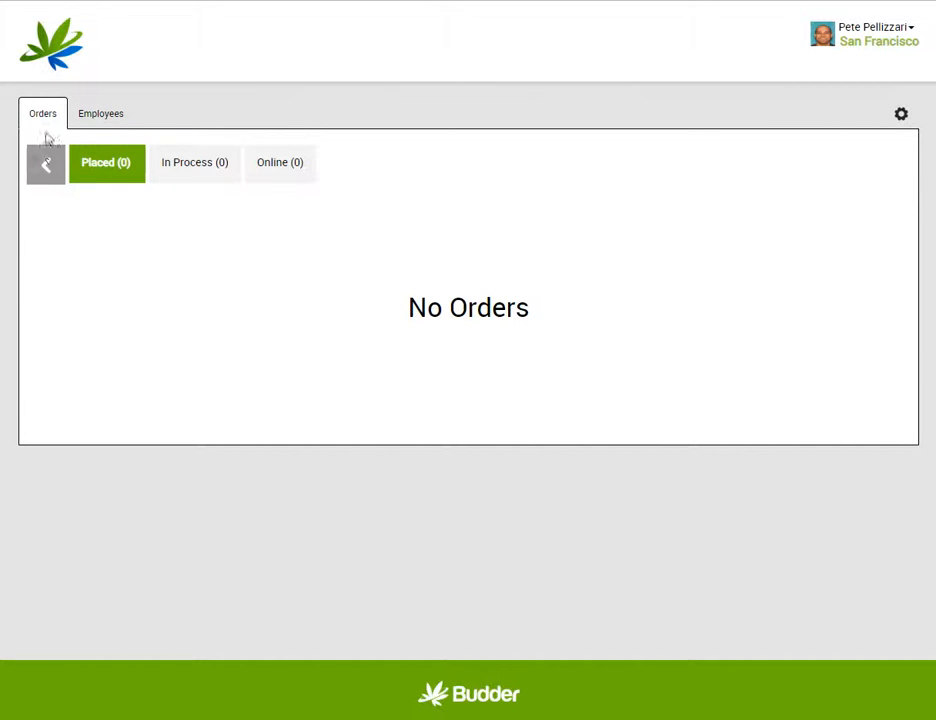
{"action": "left_click", "coordinate": [85, 119]}
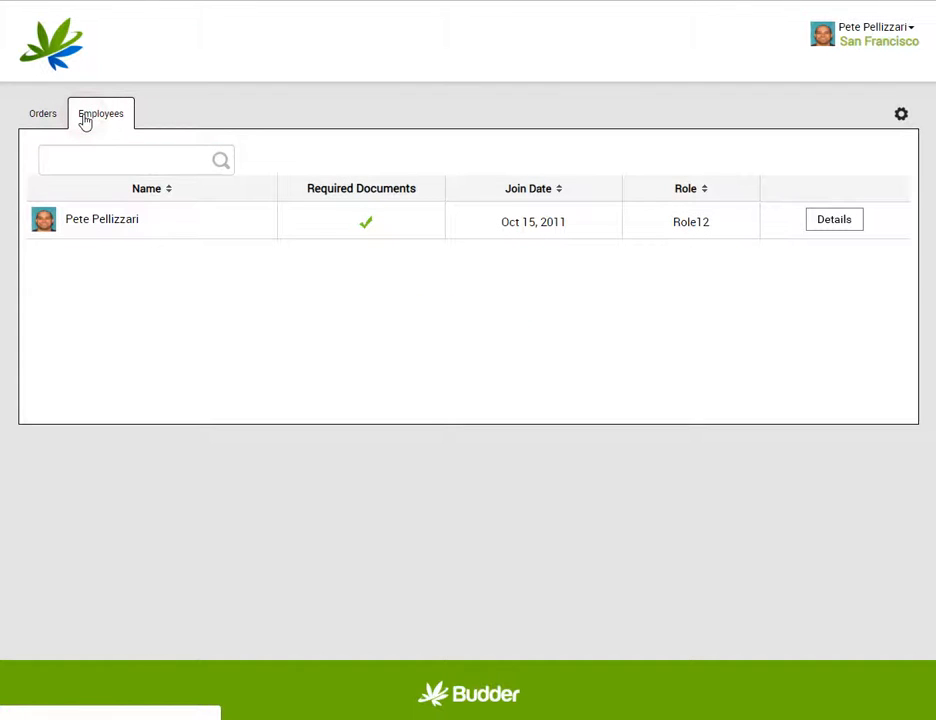
{"action": "left_click", "coordinate": [903, 115]}
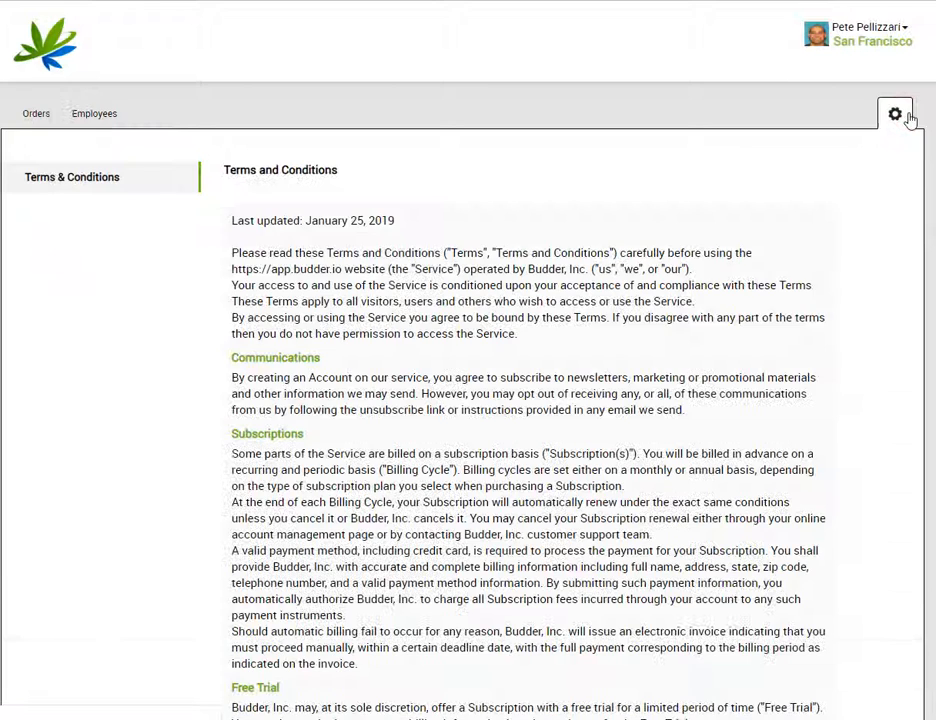
{"action": "scroll", "coordinate": [413, 451], "scroll_direction": "down", "scroll_amount": 13}
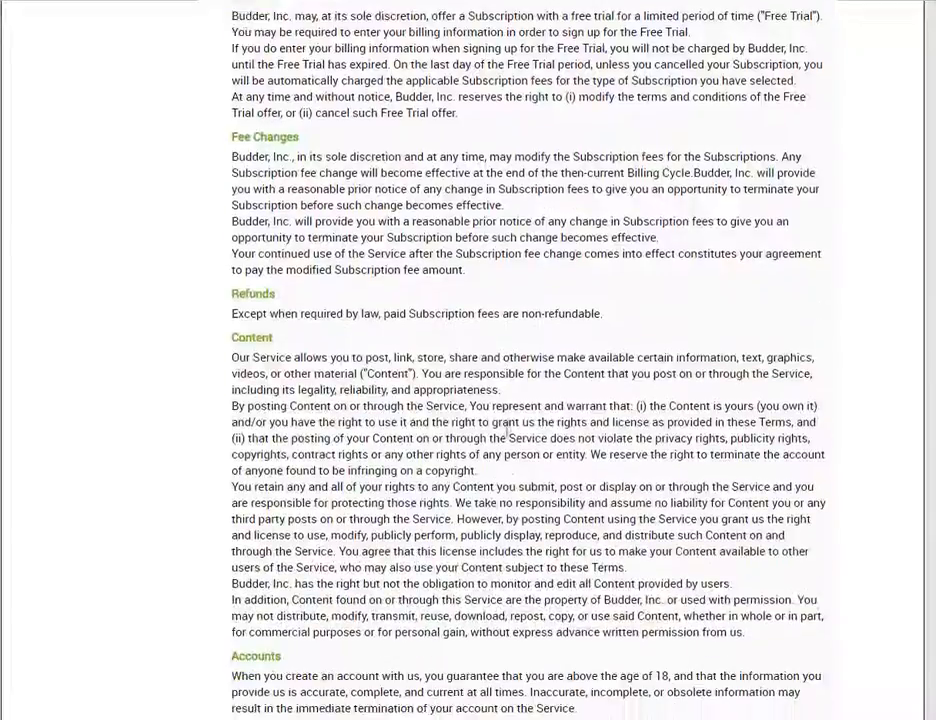
{"action": "scroll", "coordinate": [510, 455], "scroll_direction": "up", "scroll_amount": 10}
{"action": "scroll", "coordinate": [510, 455], "scroll_direction": "up", "scroll_amount": 3}
{"action": "key", "text": "alt+Left"}
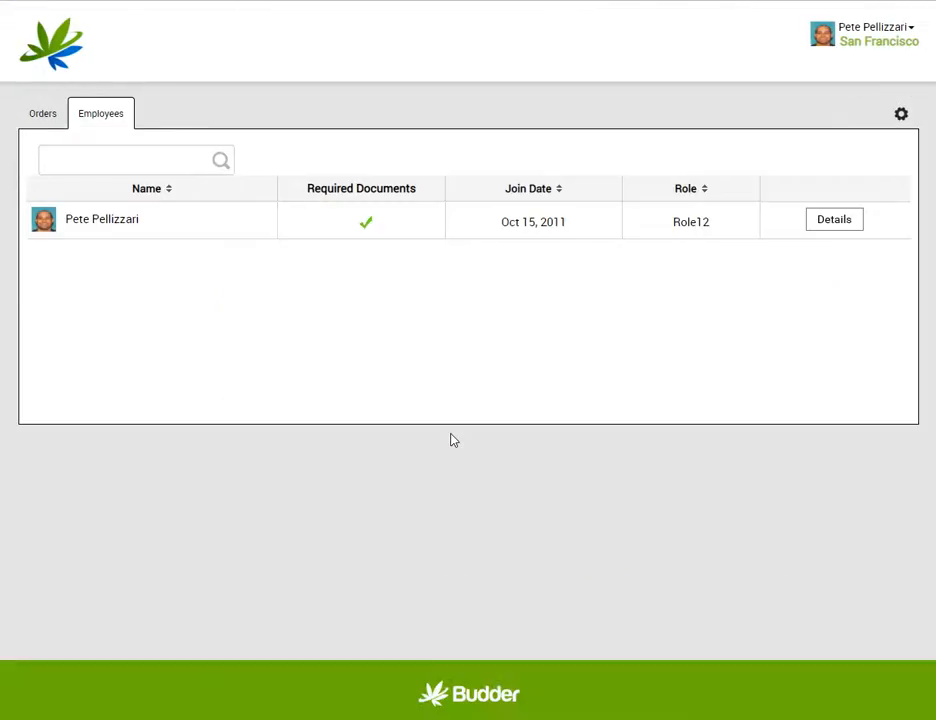